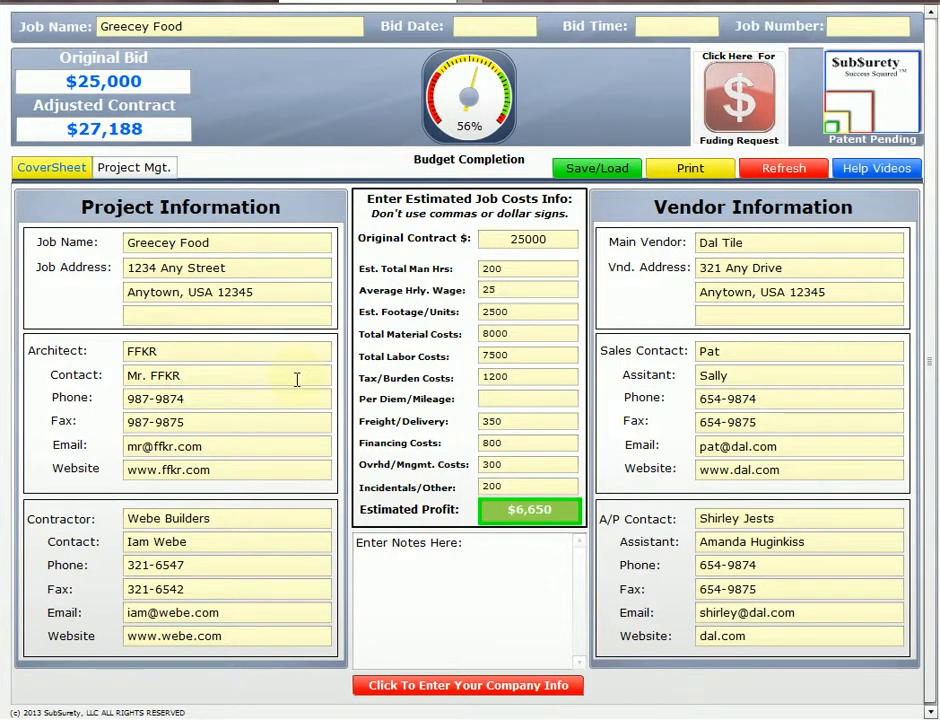
- Review the project management pages for job info, weekly progress and productivity, and open the Schedule of Values
left_click(134, 170)
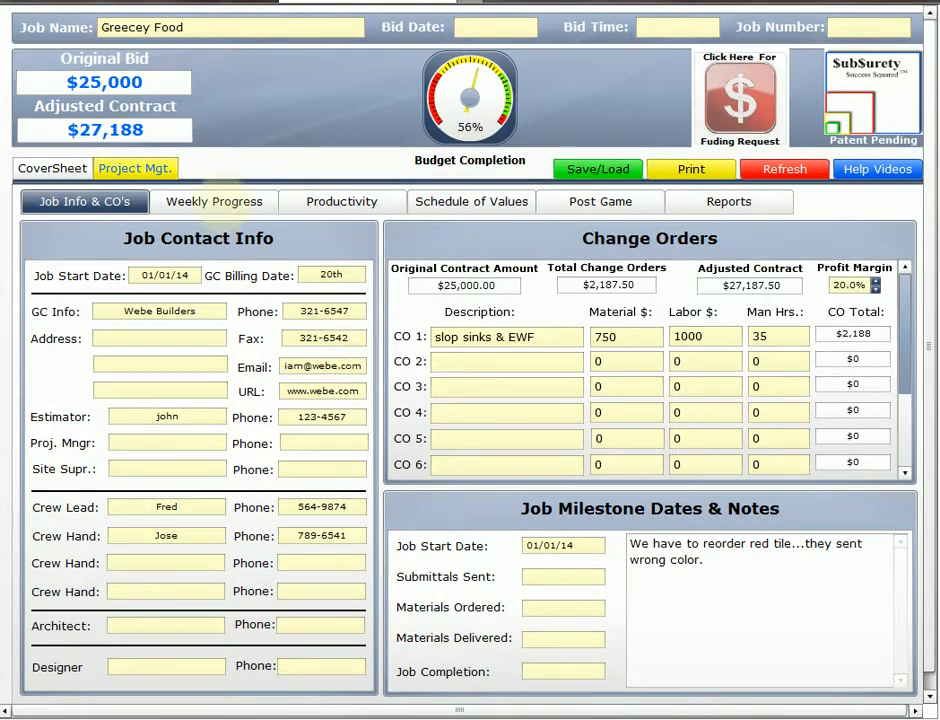
left_click(199, 207)
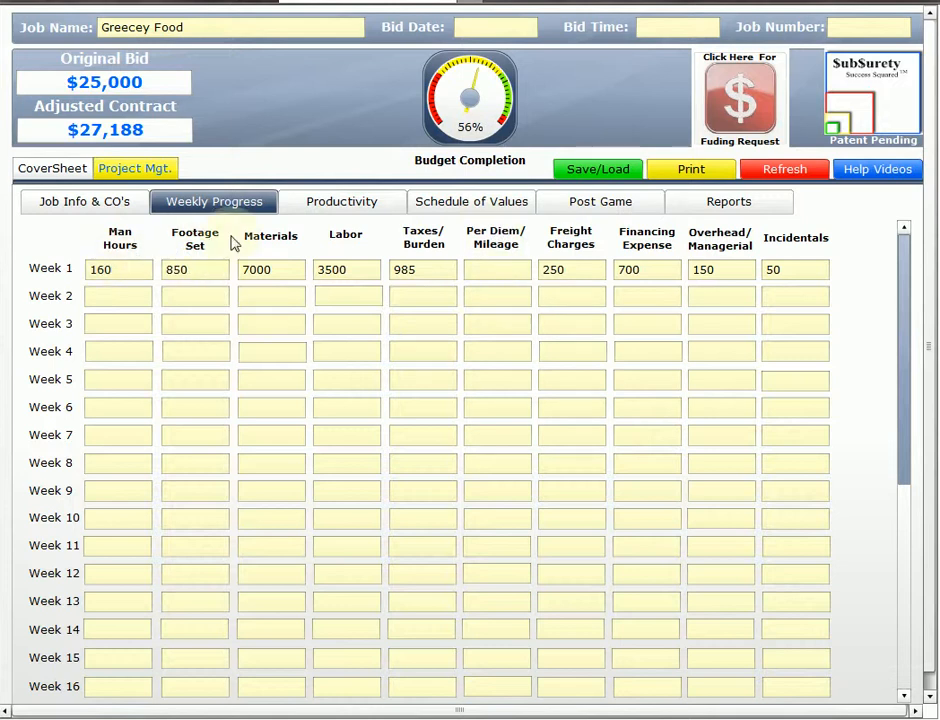
left_click(343, 211)
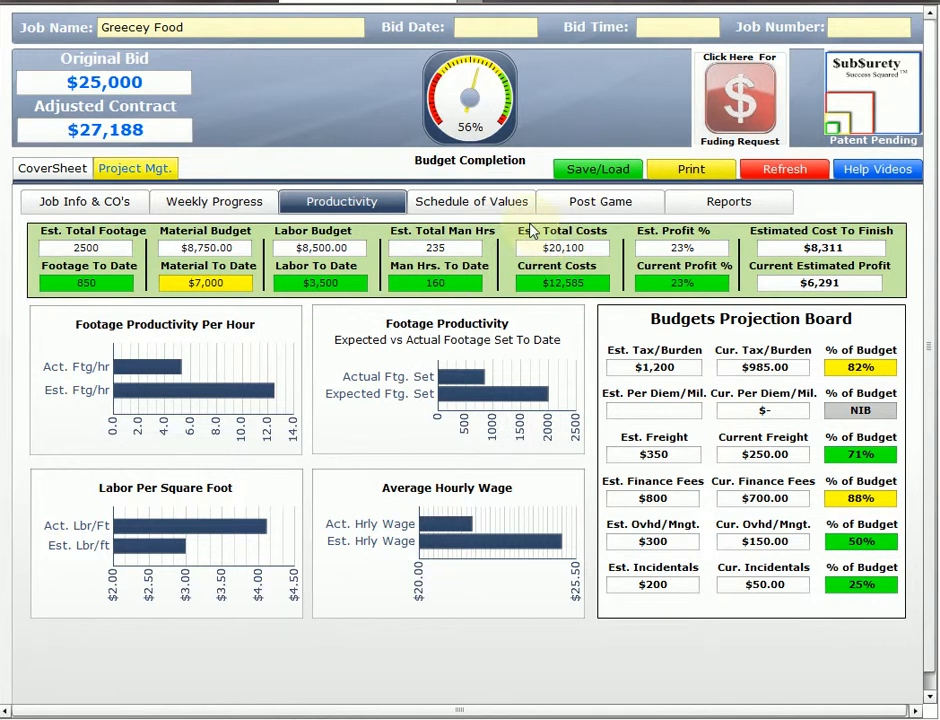
left_click(461, 207)
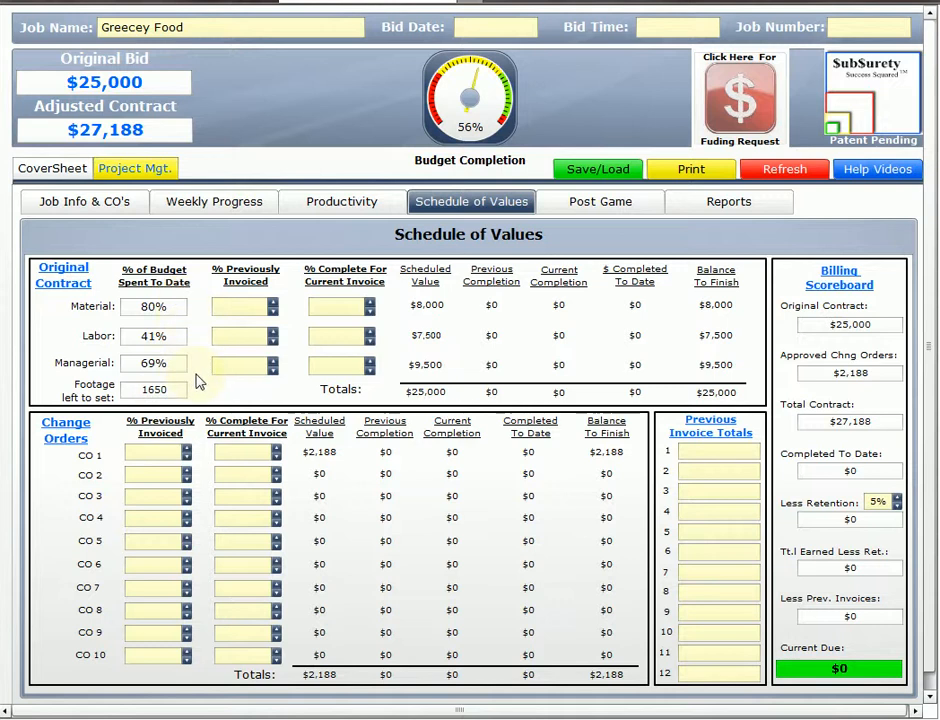
left_click(336, 307)
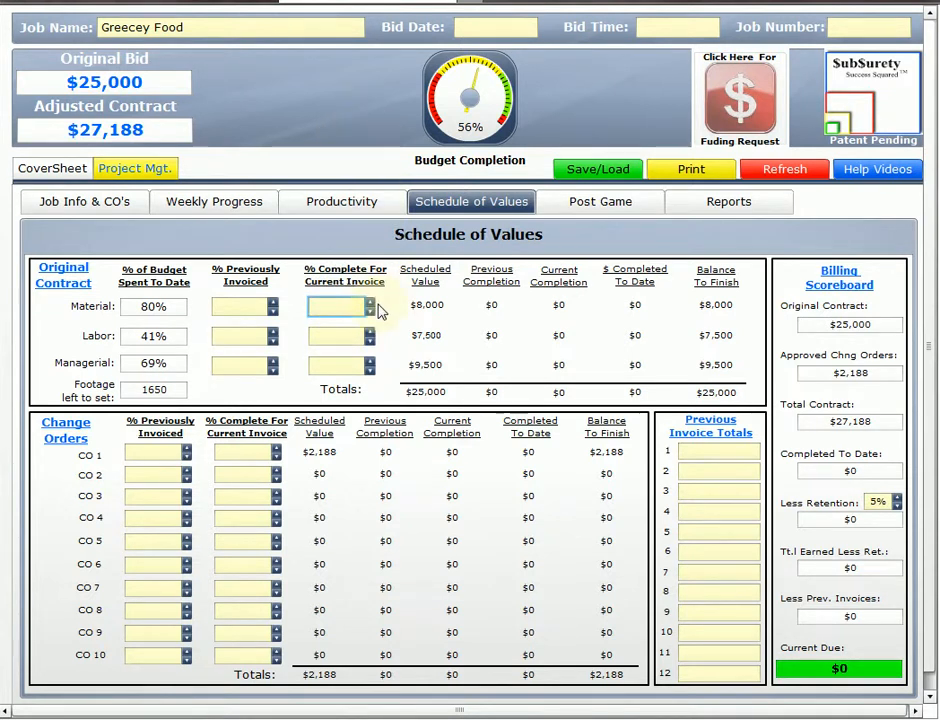
left_click(369, 304)
left_click(369, 312)
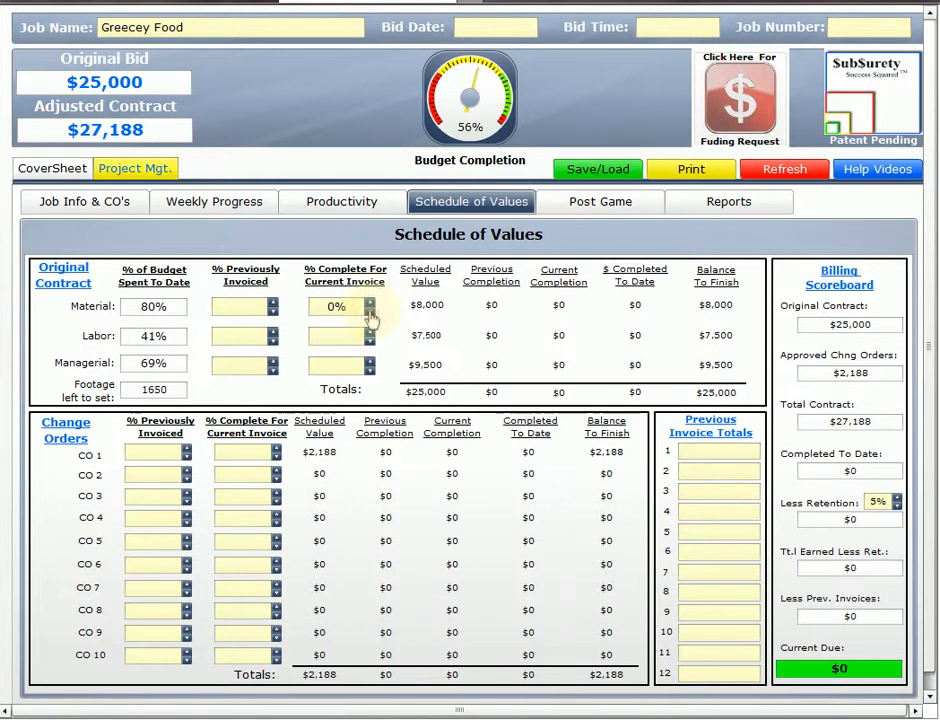
left_click(369, 303)
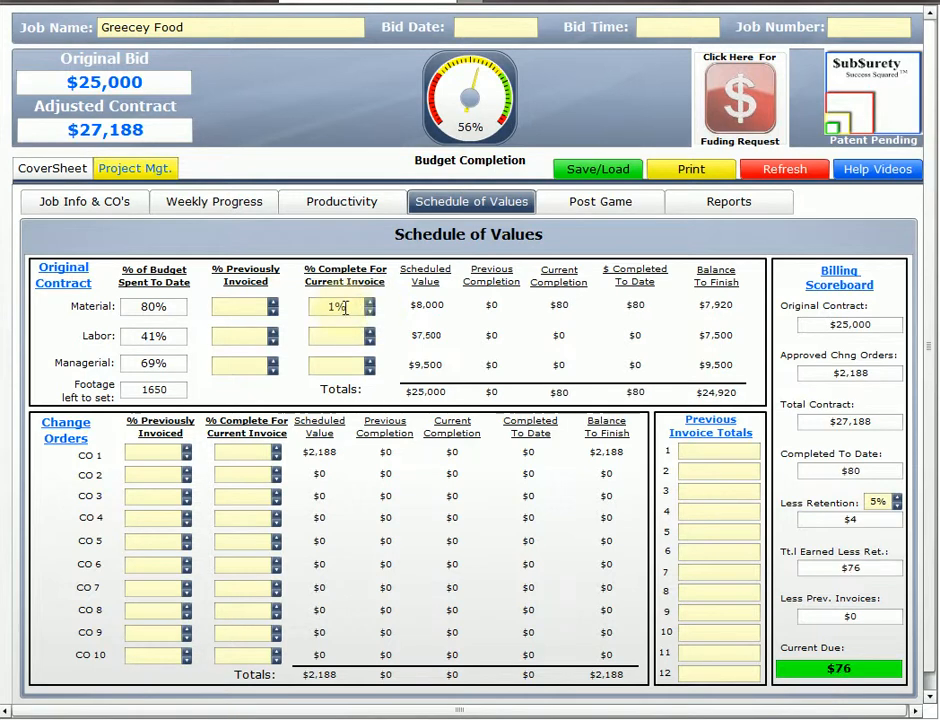
- Set the original contract's material percent complete for the current invoice to 80%
left_click(340, 306)
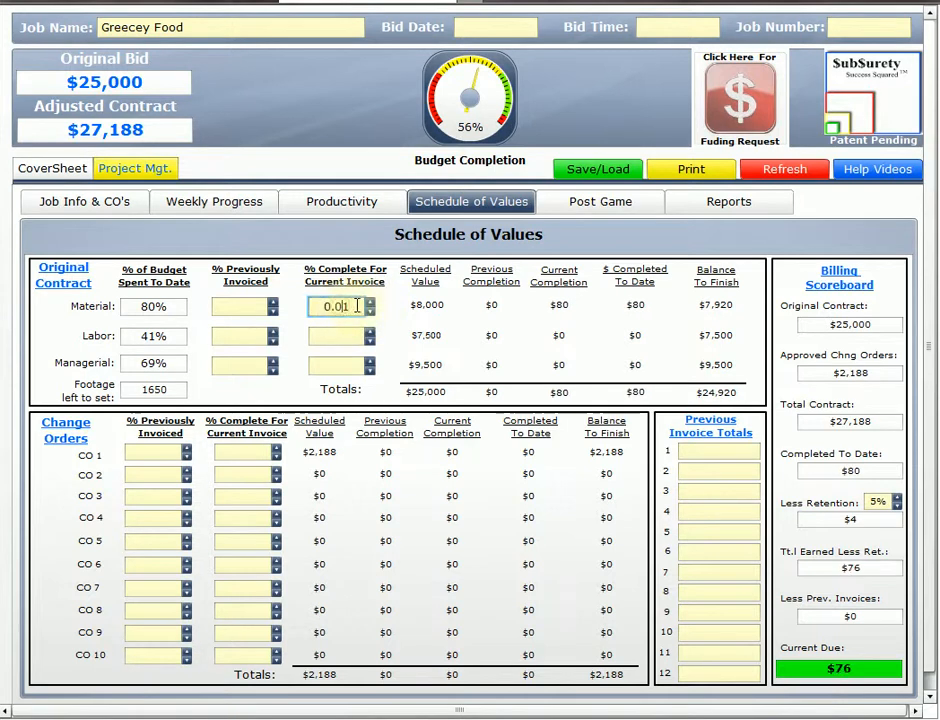
left_click_drag(348, 306, 316, 307)
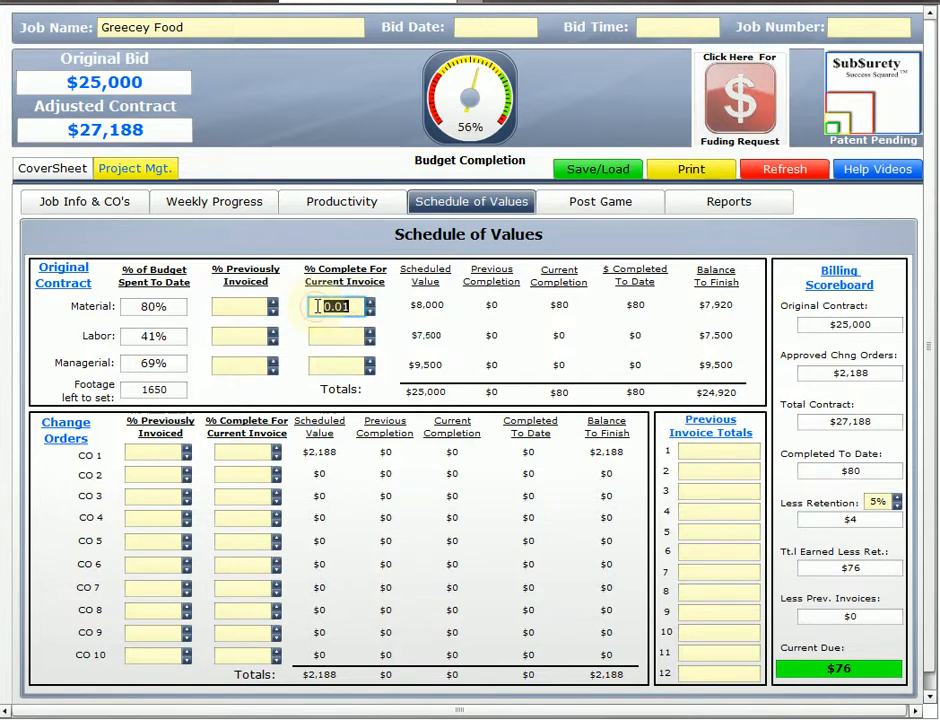
type(".8")
key("Tab")
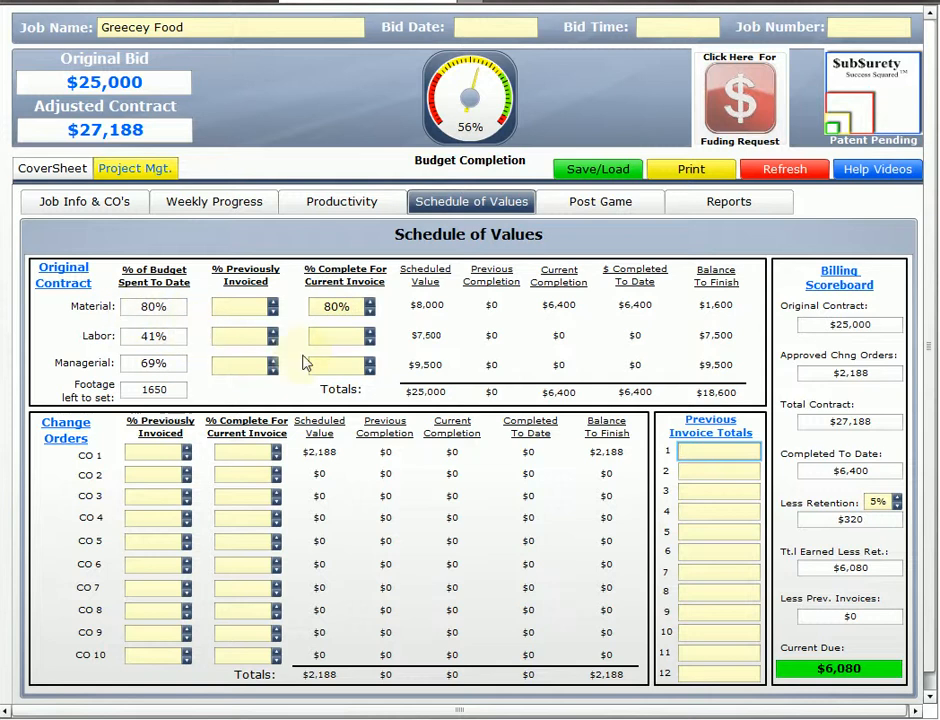
- Set the original contract's percent complete for the current invoice to 45% for labor and 70% for managerial
left_click(340, 336)
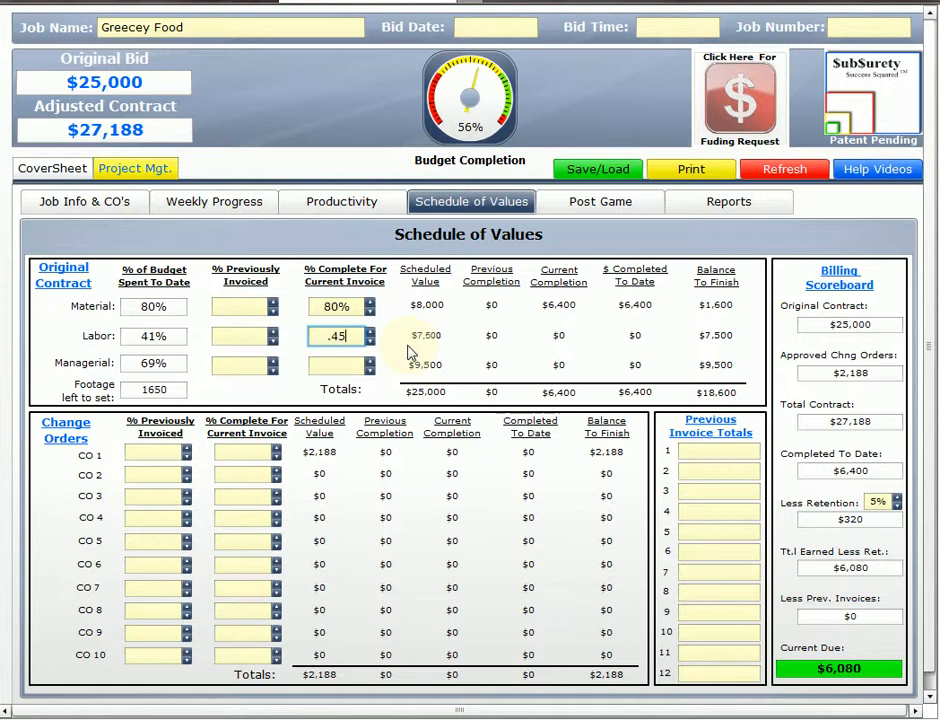
type(".45")
left_click(343, 366)
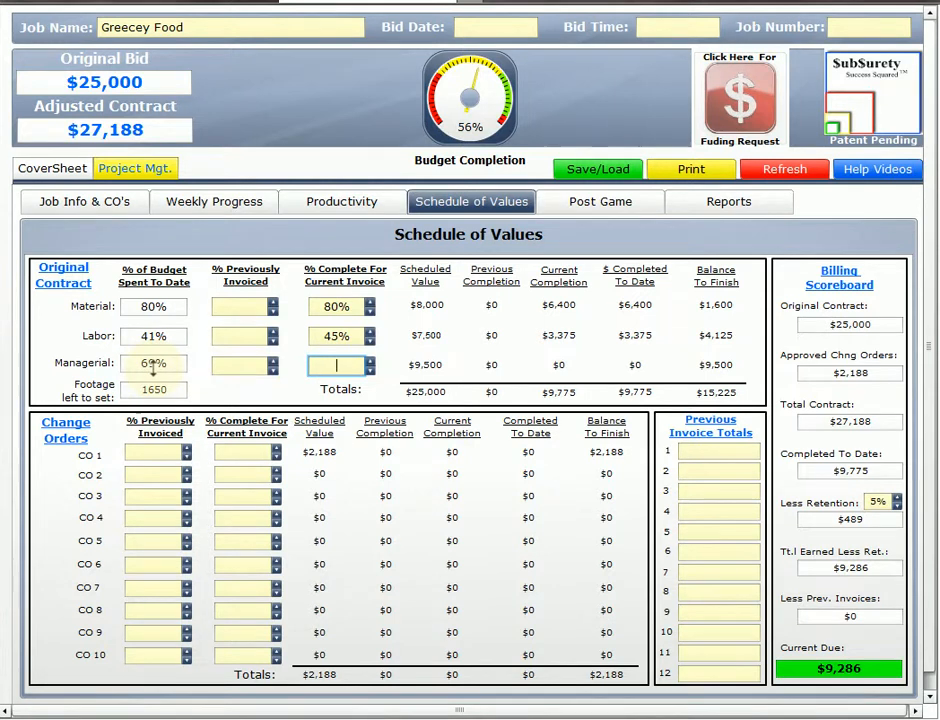
type(".7")
left_click(386, 358)
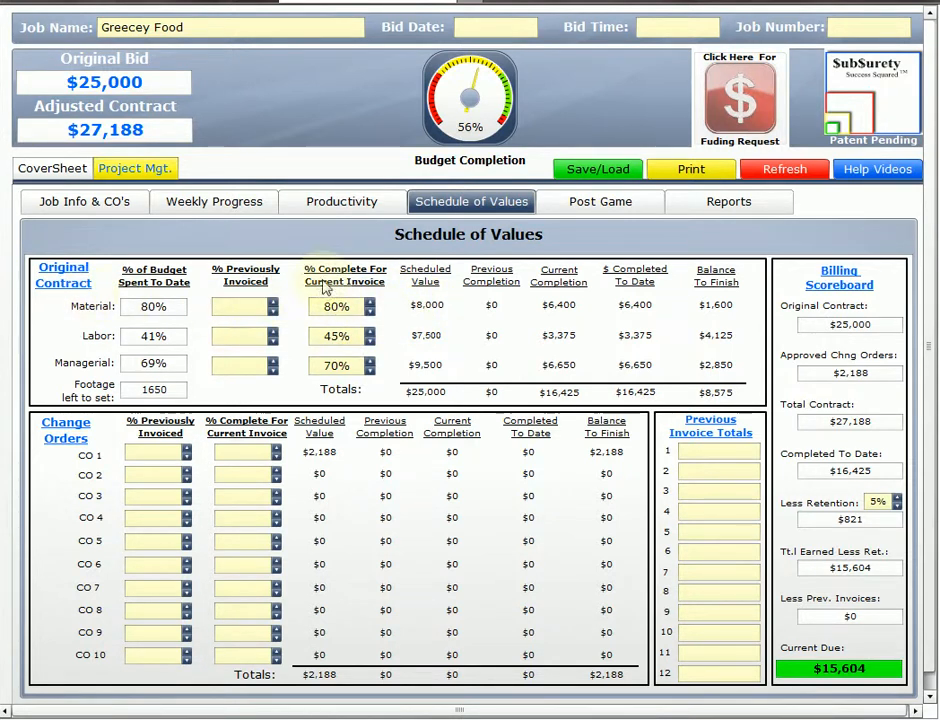
- Check the estimated job costs on the cover sheet and set CO 1's percent complete for the current invoice to 50%
left_click(63, 172)
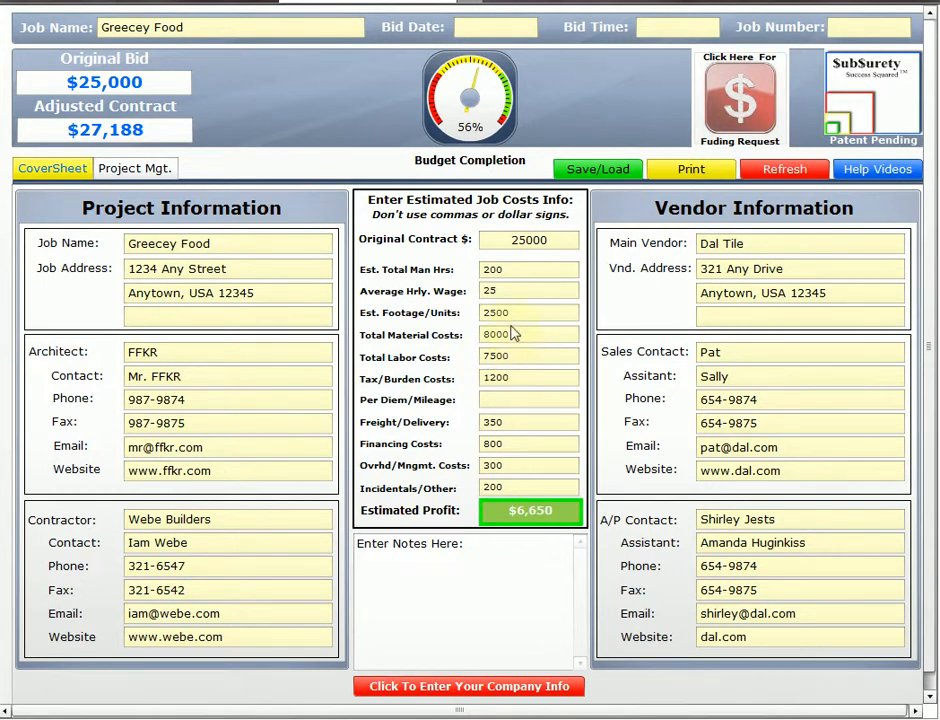
left_click(126, 172)
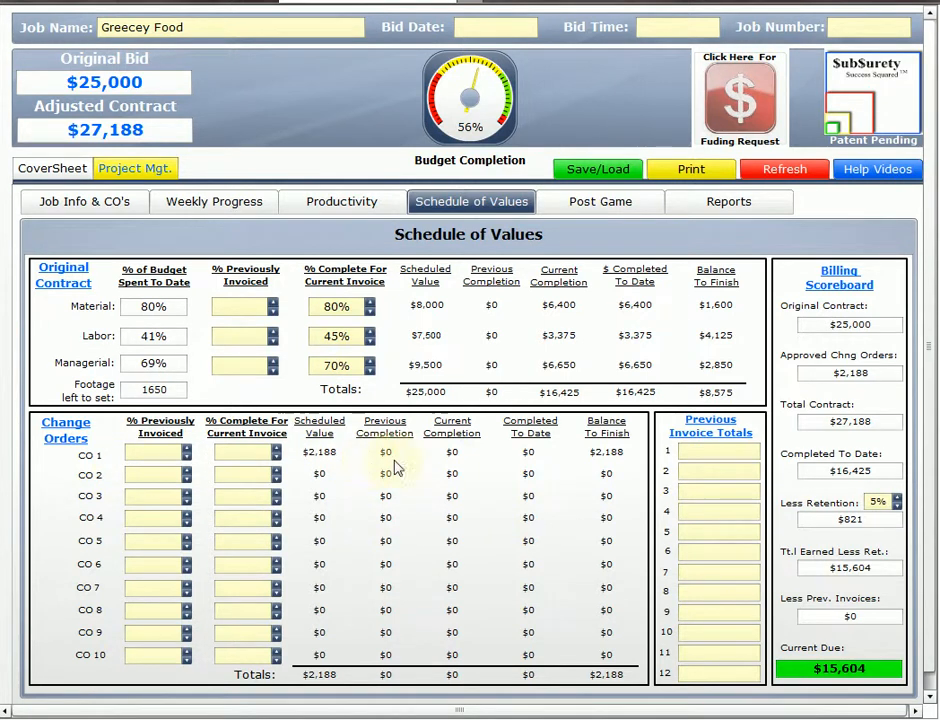
left_click(243, 452)
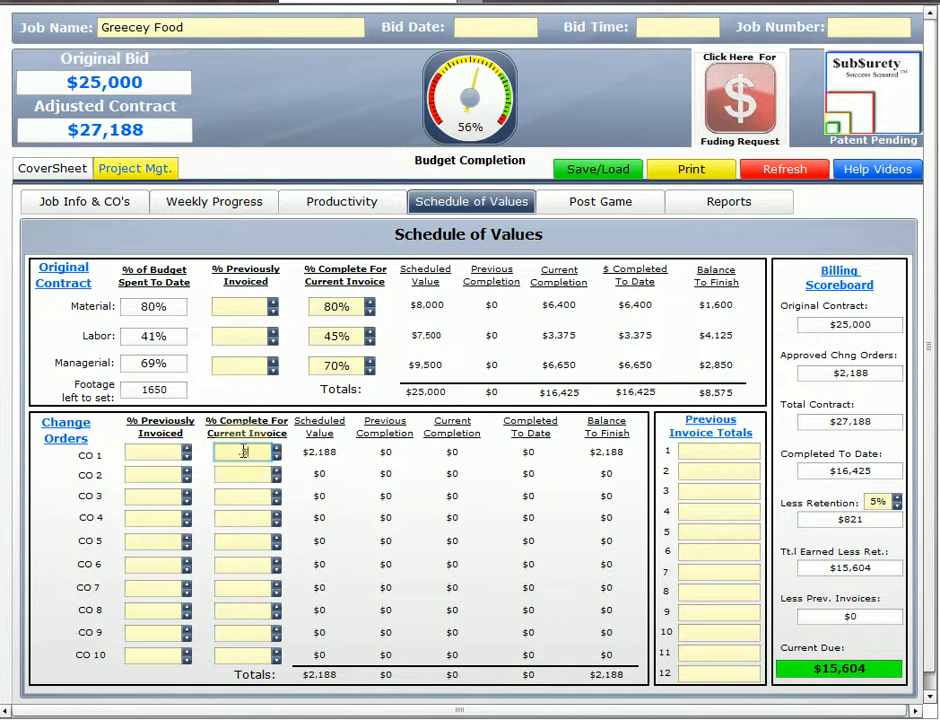
type("50")
key("Return")
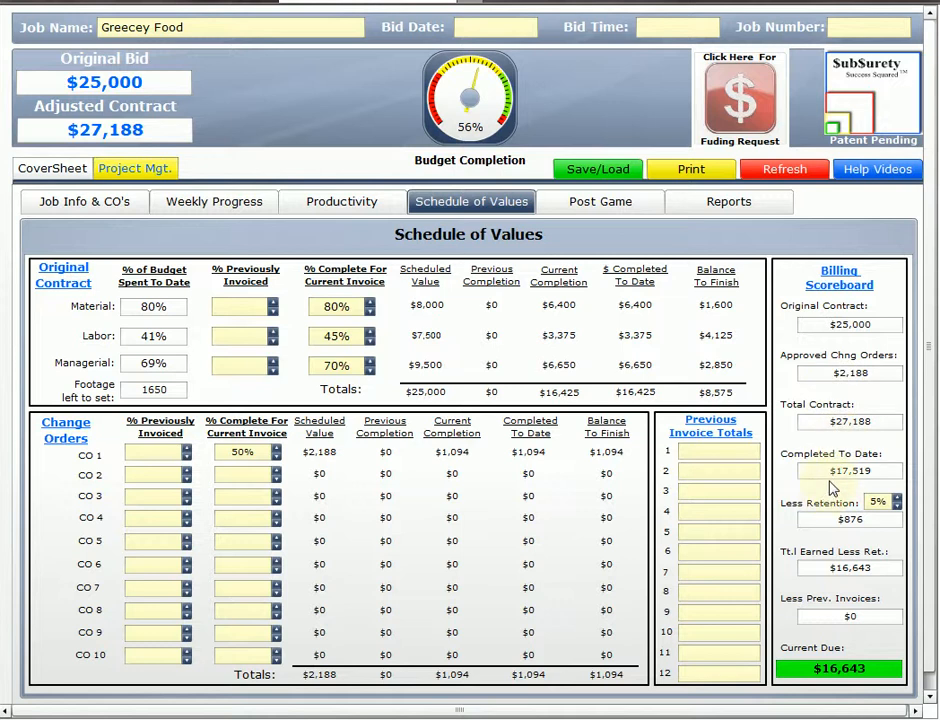
- Try lower and higher retention percentages in the Billing Scoreboard and restore the retention to 5%
left_click(897, 506)
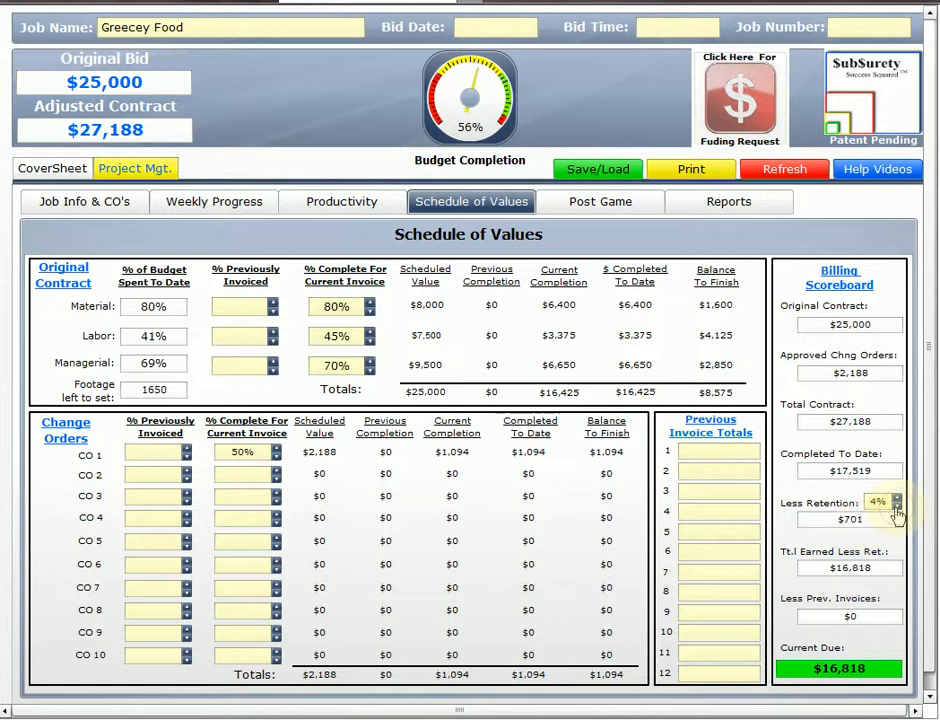
left_click(897, 506)
left_click(897, 499)
left_click(897, 499)
left_click(897, 499)
left_click(897, 499)
left_click(897, 499)
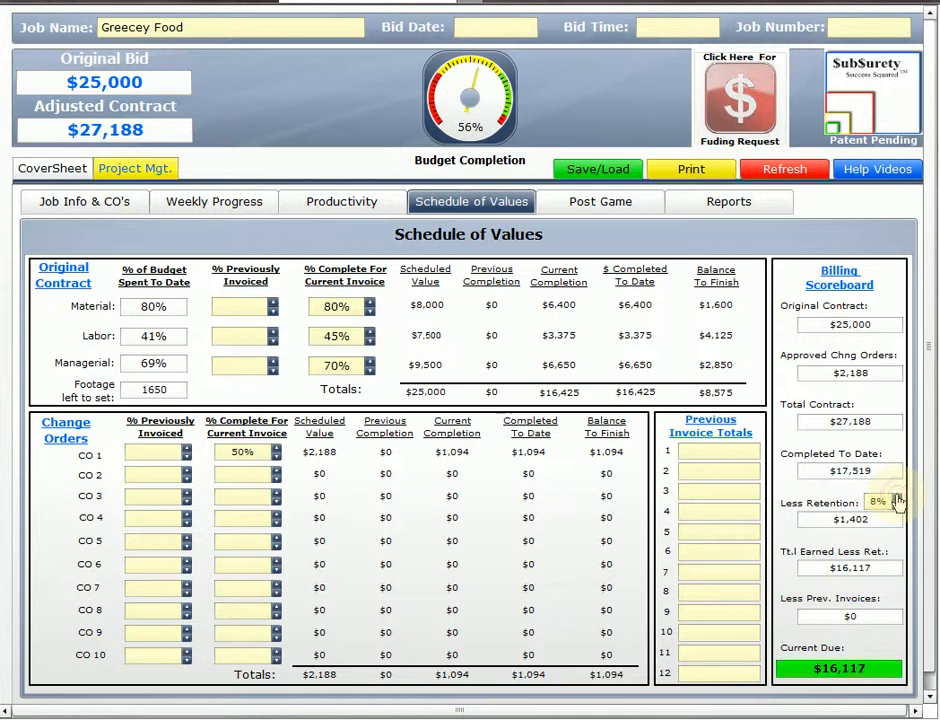
left_click(897, 506)
left_click(897, 506)
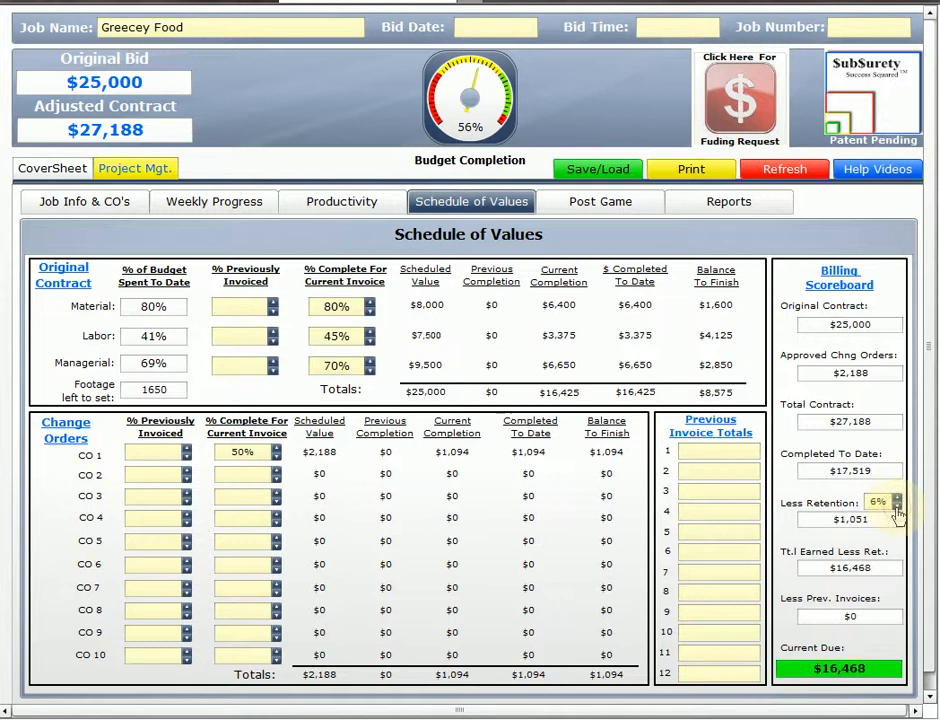
left_click(897, 506)
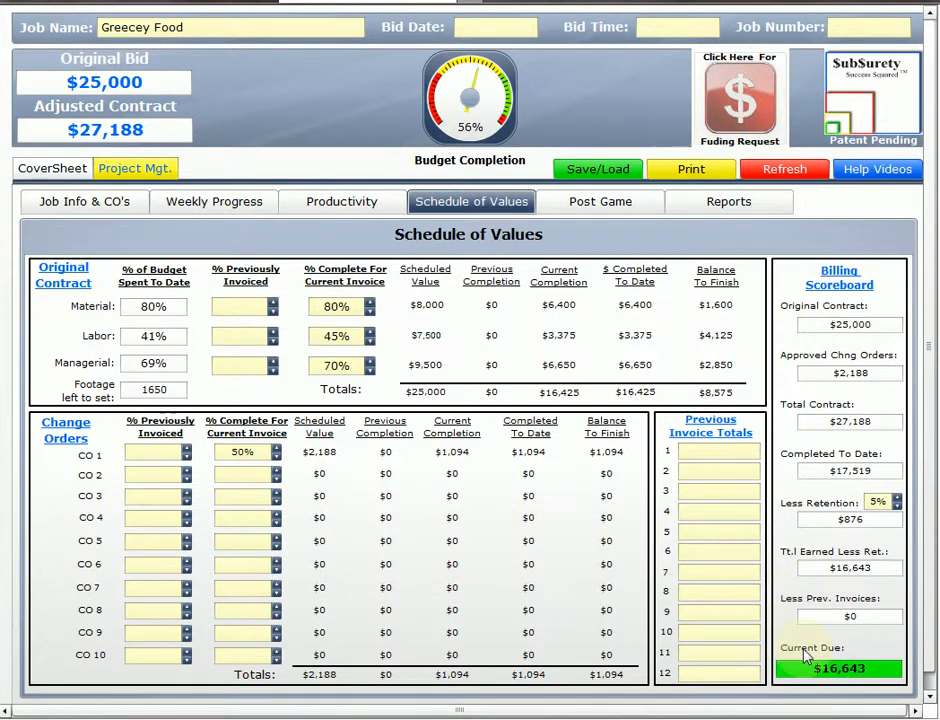
- Load the job data from the project's reports page and open the SOV/Invoice form
left_click(729, 206)
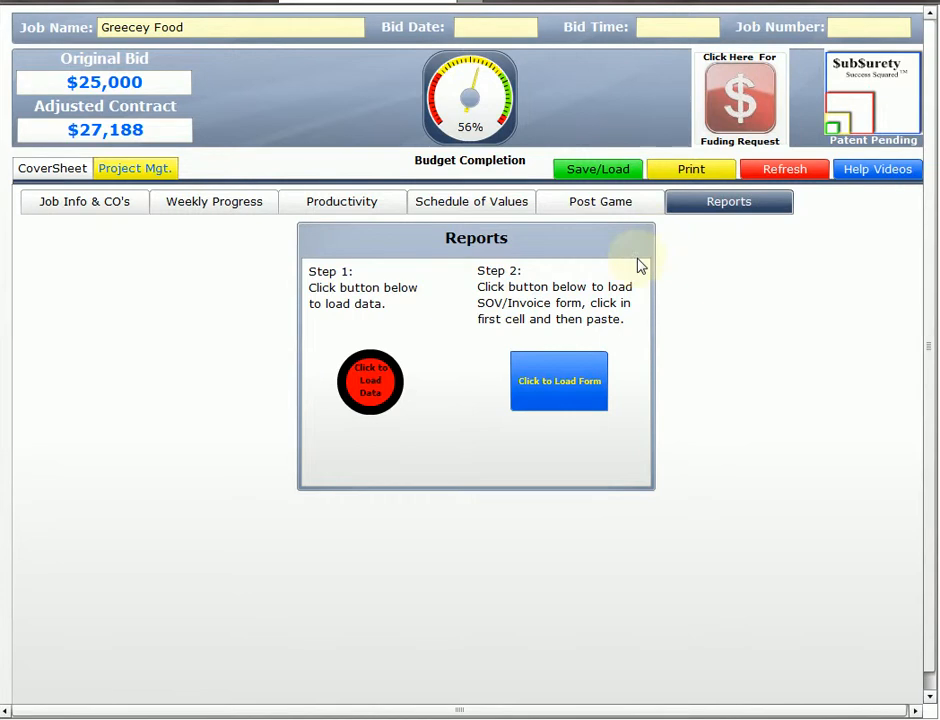
left_click(360, 394)
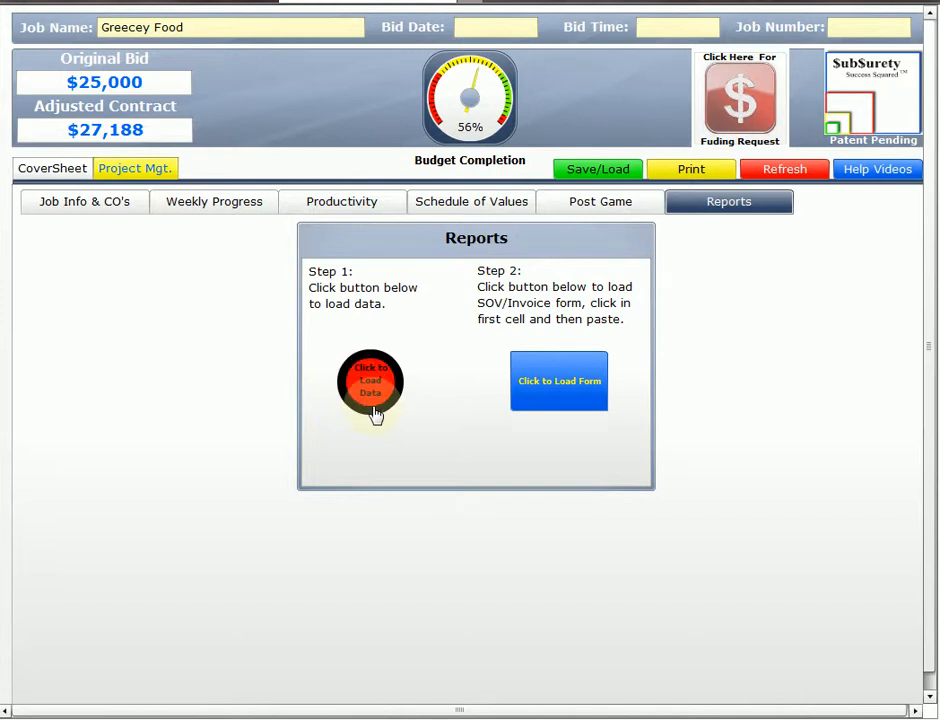
left_click(587, 390)
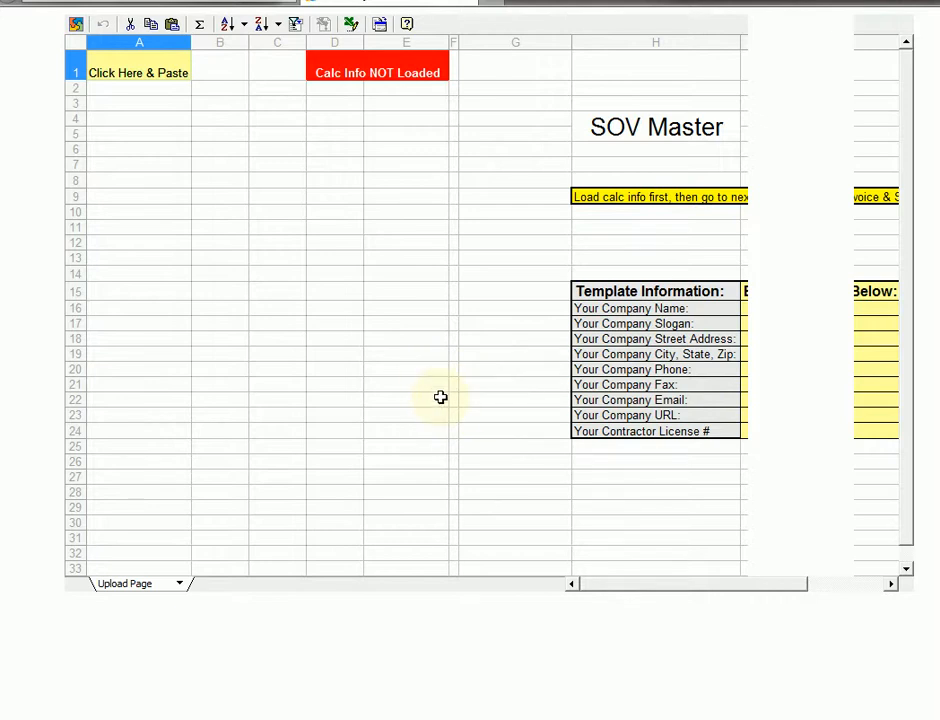
- Paste the loaded job data into cell A1 of the Upload Page and look over the company template information
left_click(136, 72)
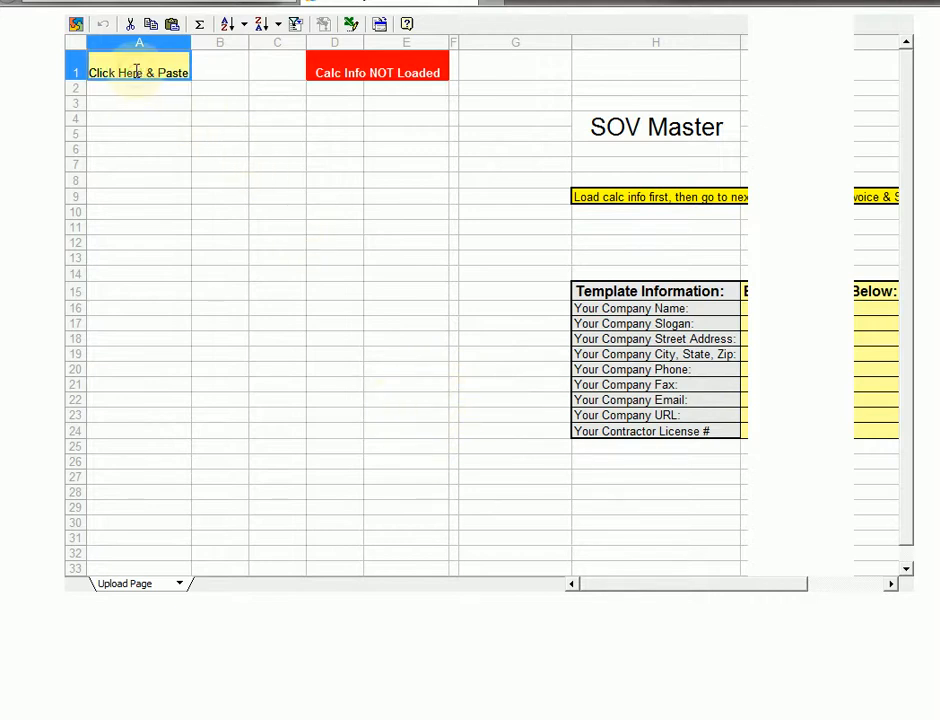
left_click(172, 24)
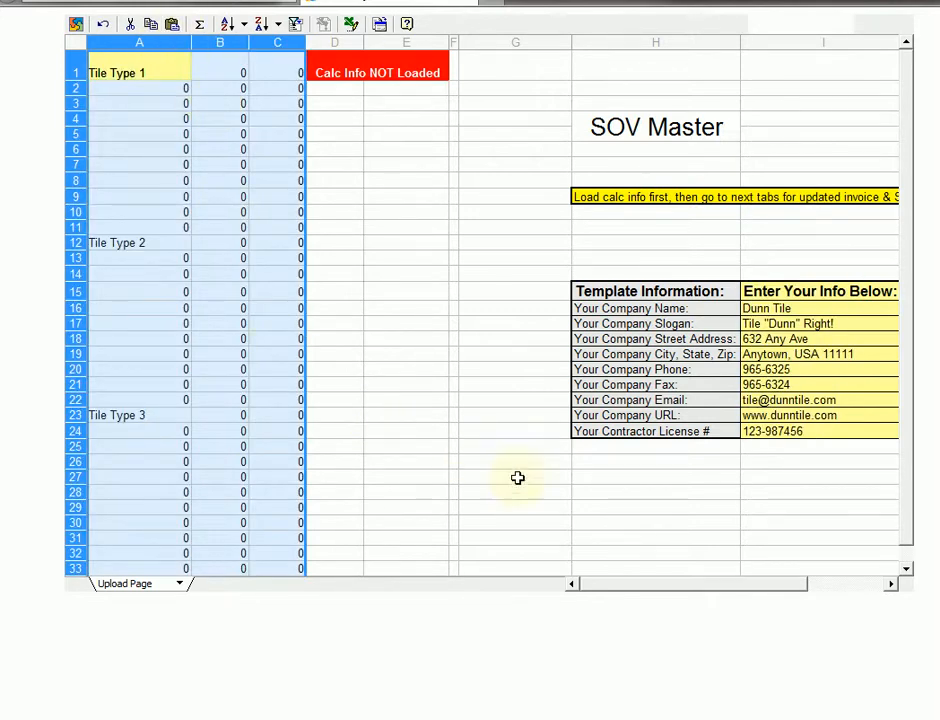
left_click_drag(648, 588, 686, 587)
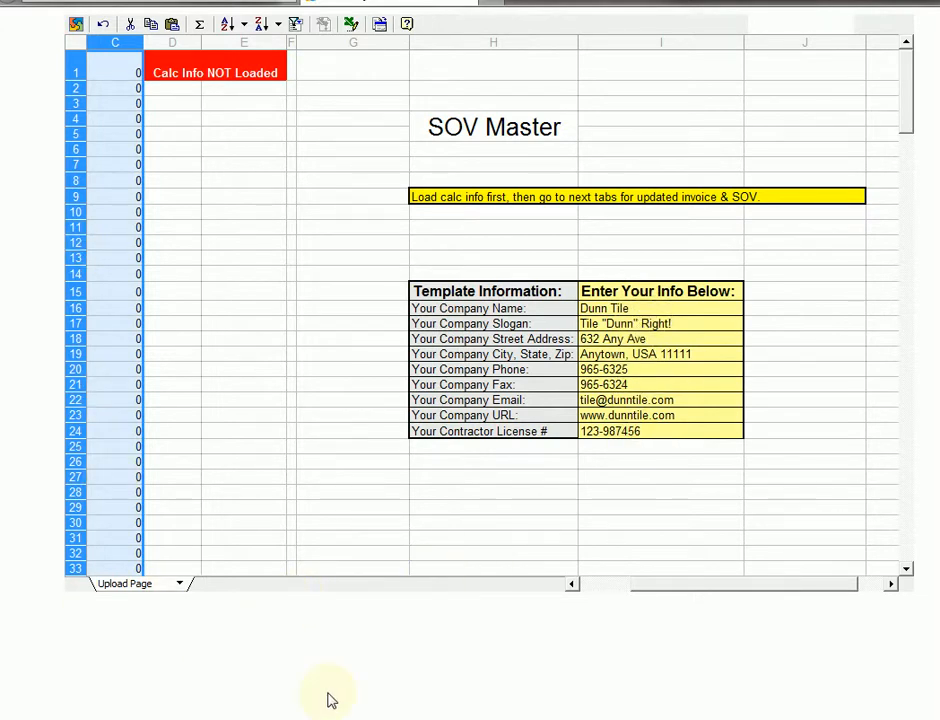
left_click(604, 584)
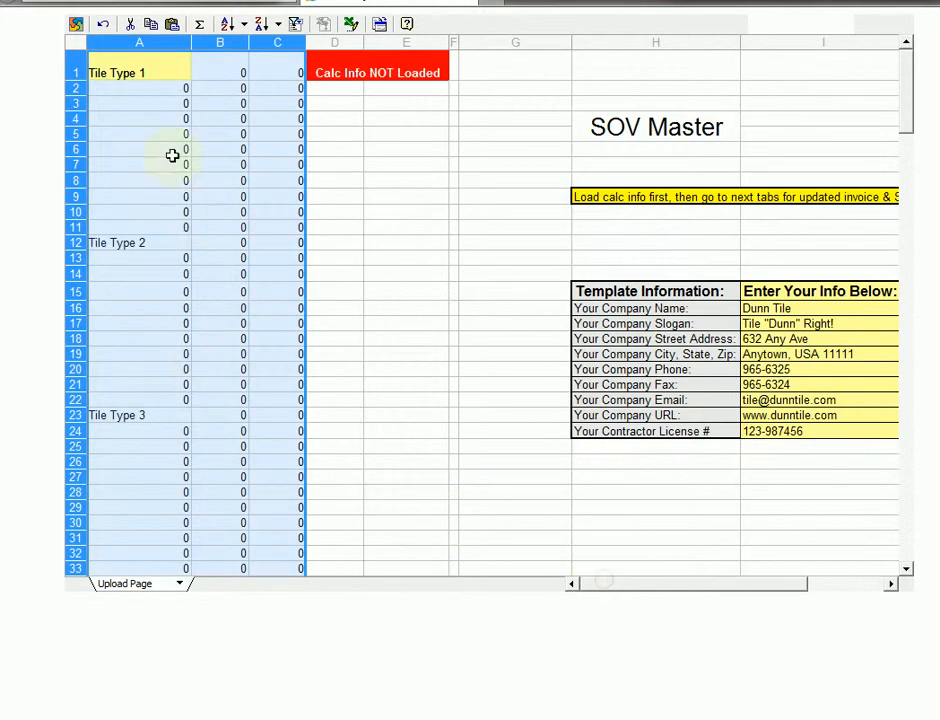
- Open the form's Invoice sheet and review its header, contract amounts and current due
left_click(182, 584)
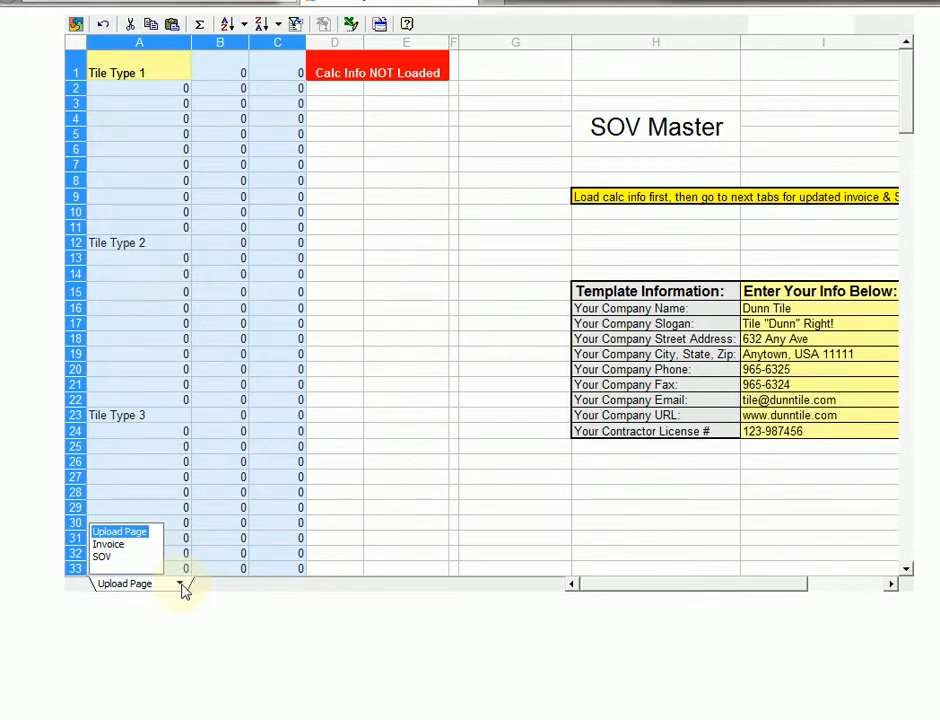
left_click(110, 545)
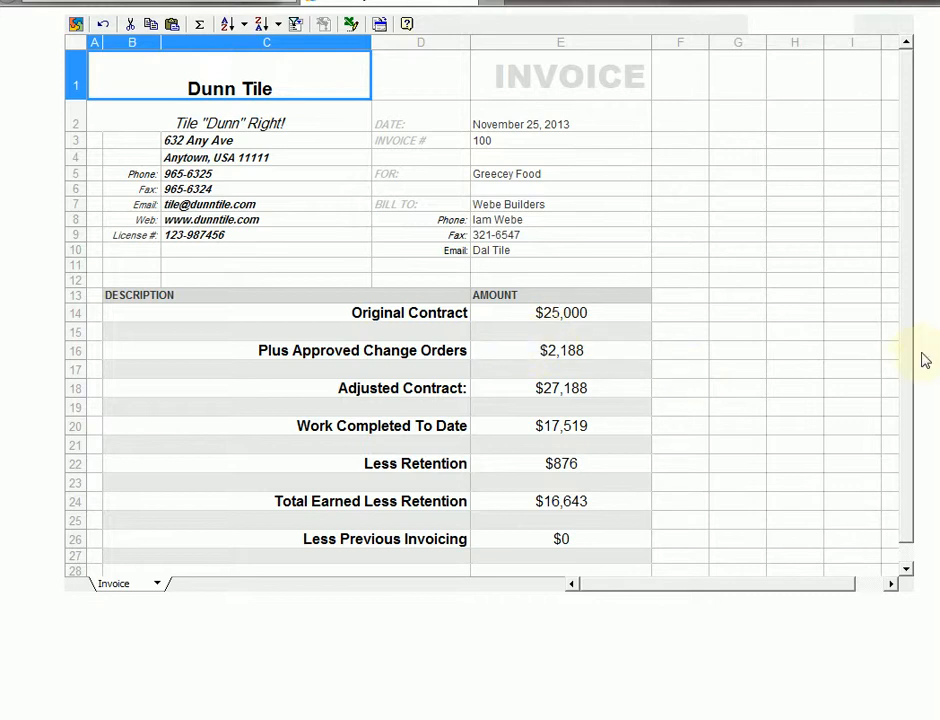
scroll(912, 357, "down", 1)
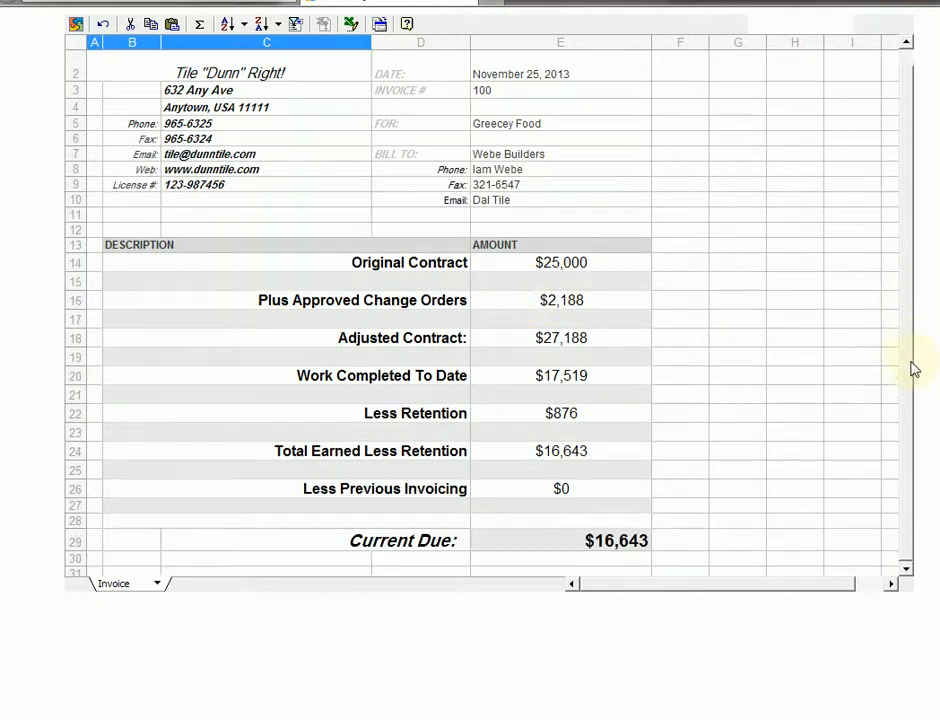
left_click(906, 571)
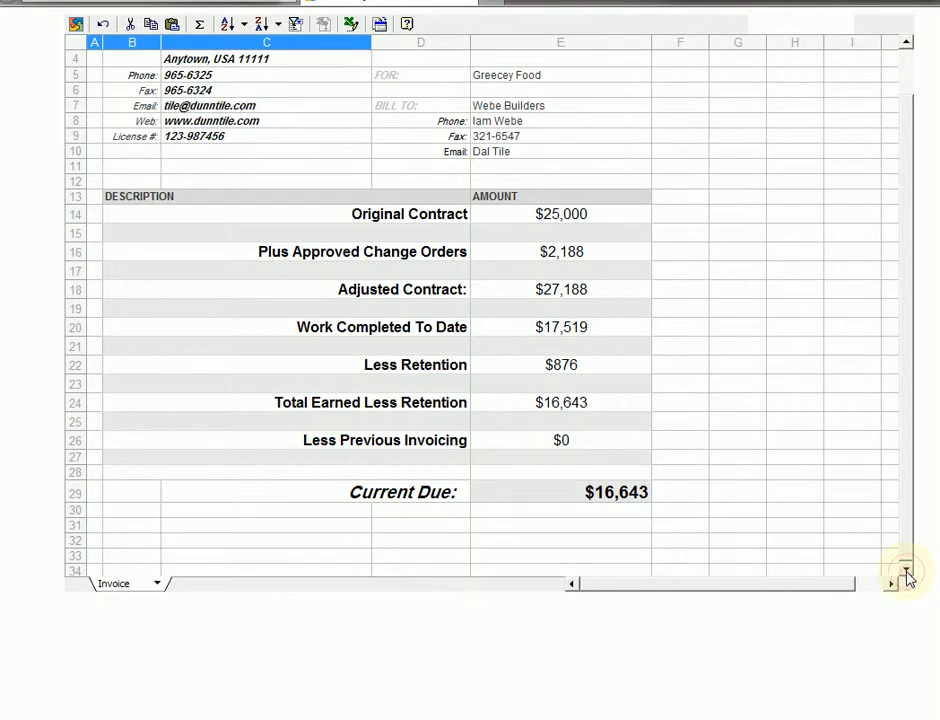
left_click(906, 571)
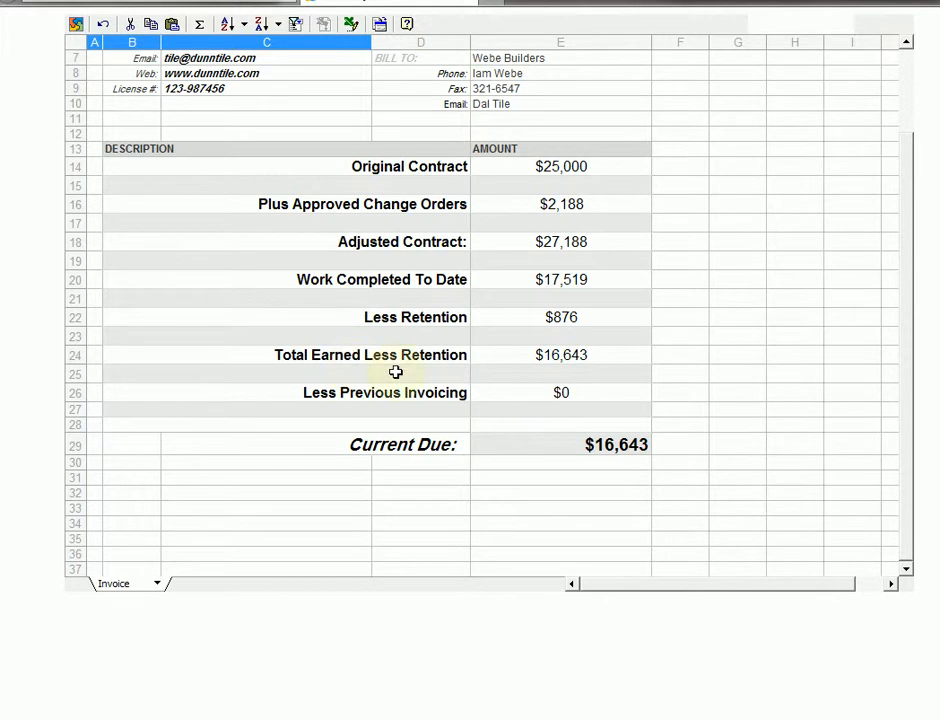
scroll(491, 403, "up", 2)
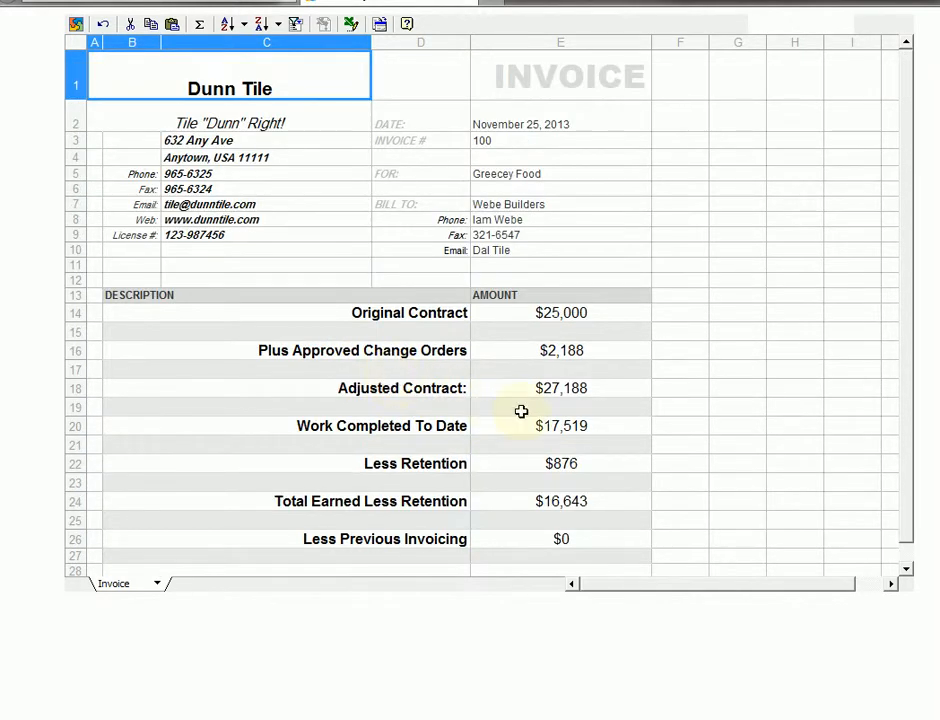
- Open the form's SOV sheet and widen columns E and F to fit their amounts
left_click(160, 588)
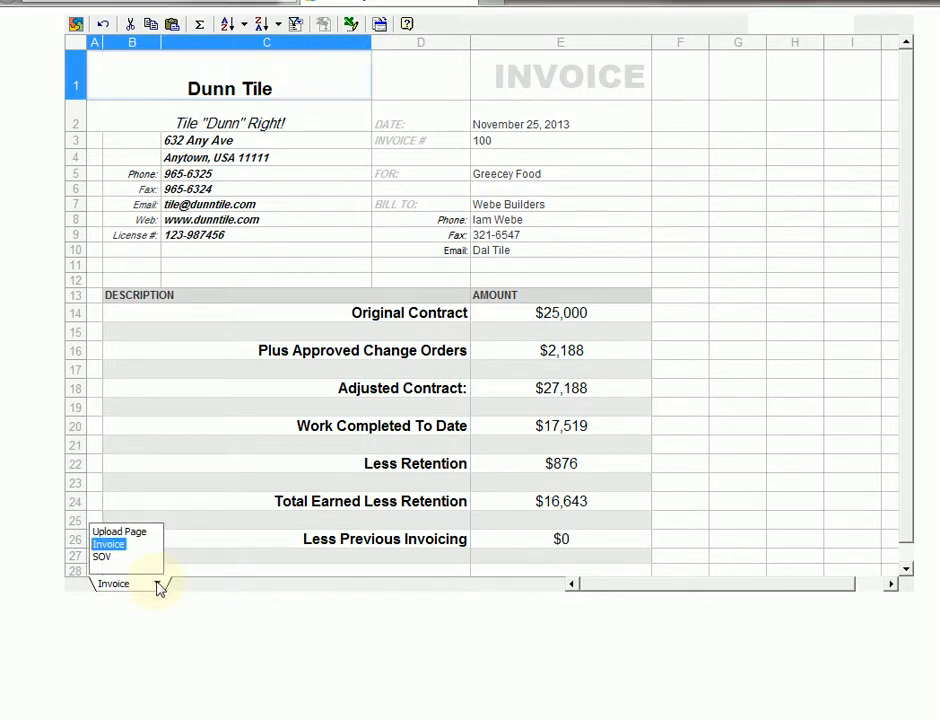
left_click(103, 558)
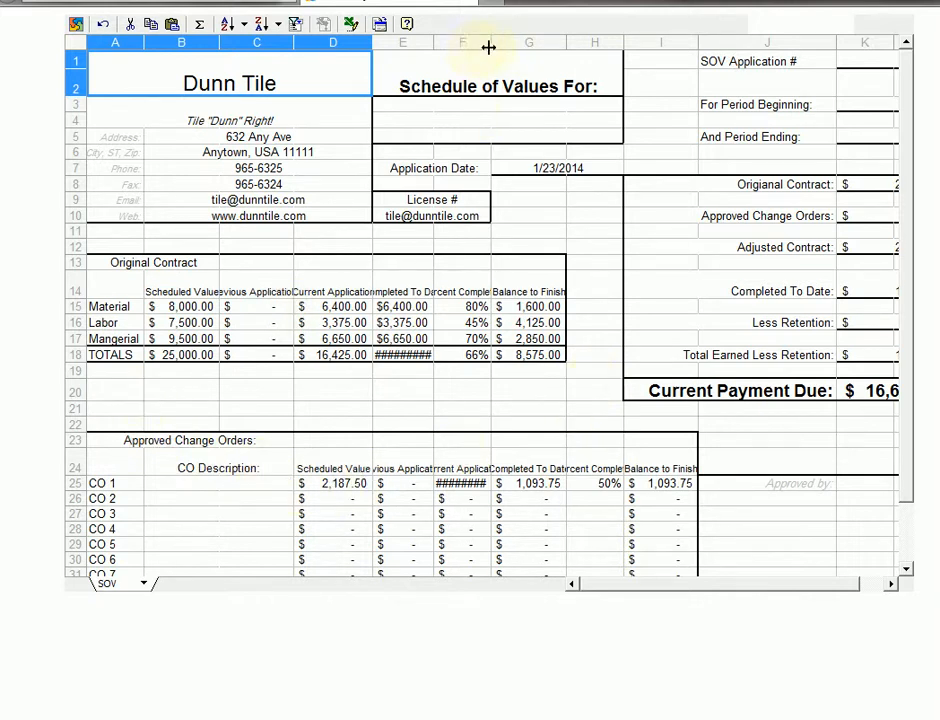
double_click(435, 43)
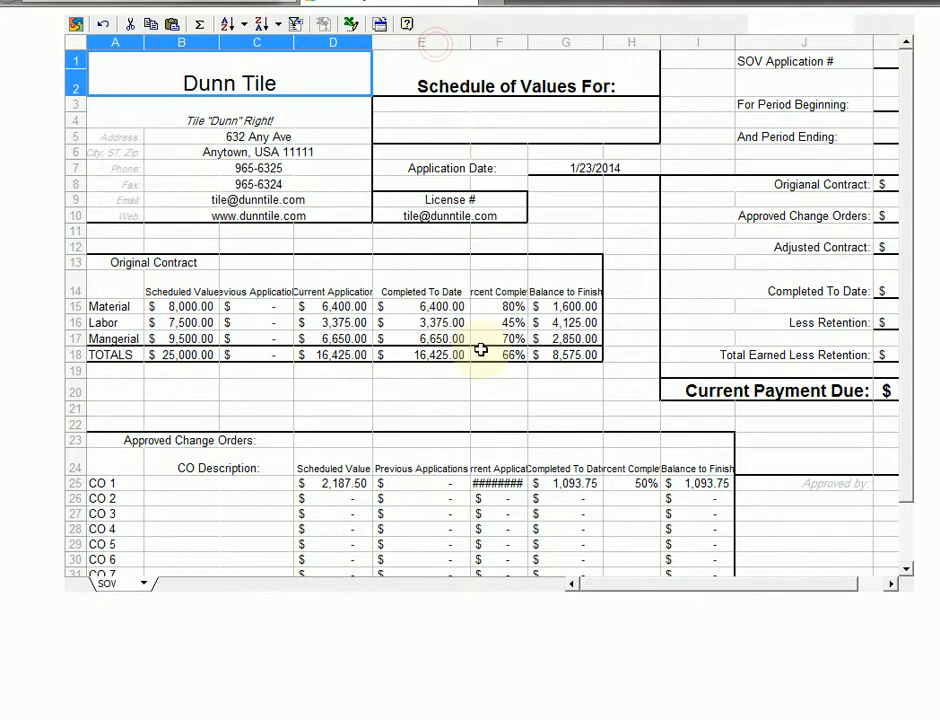
double_click(529, 42)
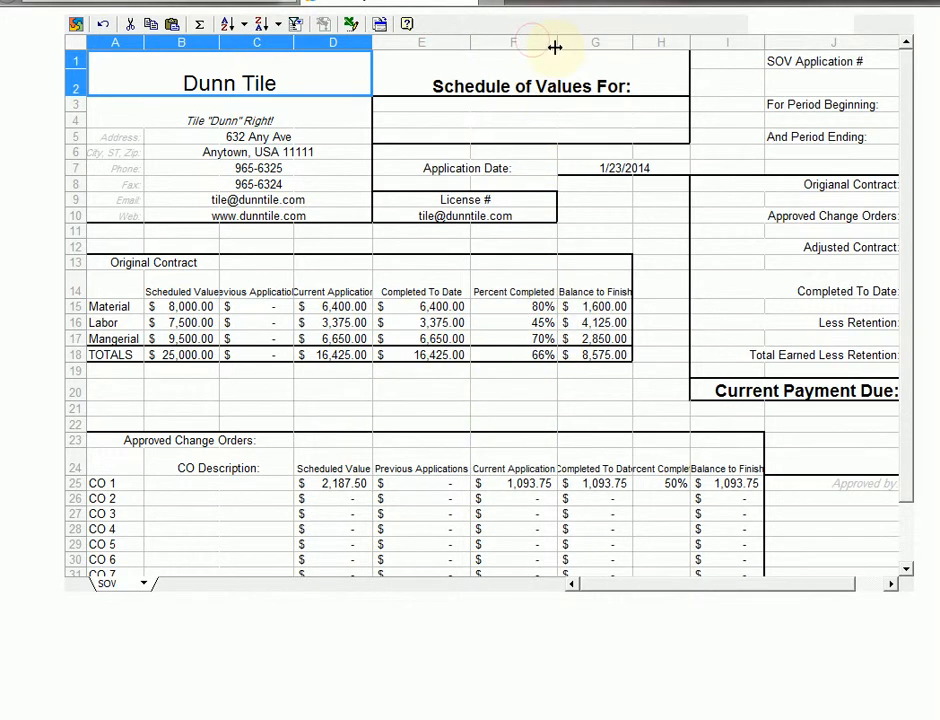
- Look over the SOV sheet's change orders, contract summary, current payment due, and the application number and billing period fields
left_click_drag(761, 588, 808, 592)
left_click_drag(910, 485, 916, 540)
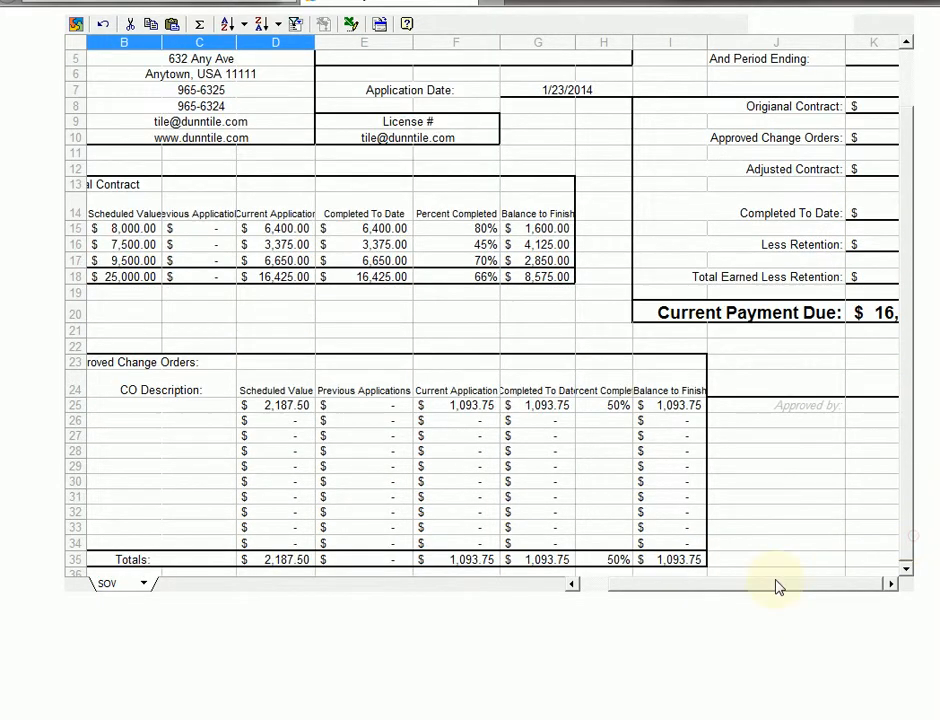
scroll(751, 392, "up", 1)
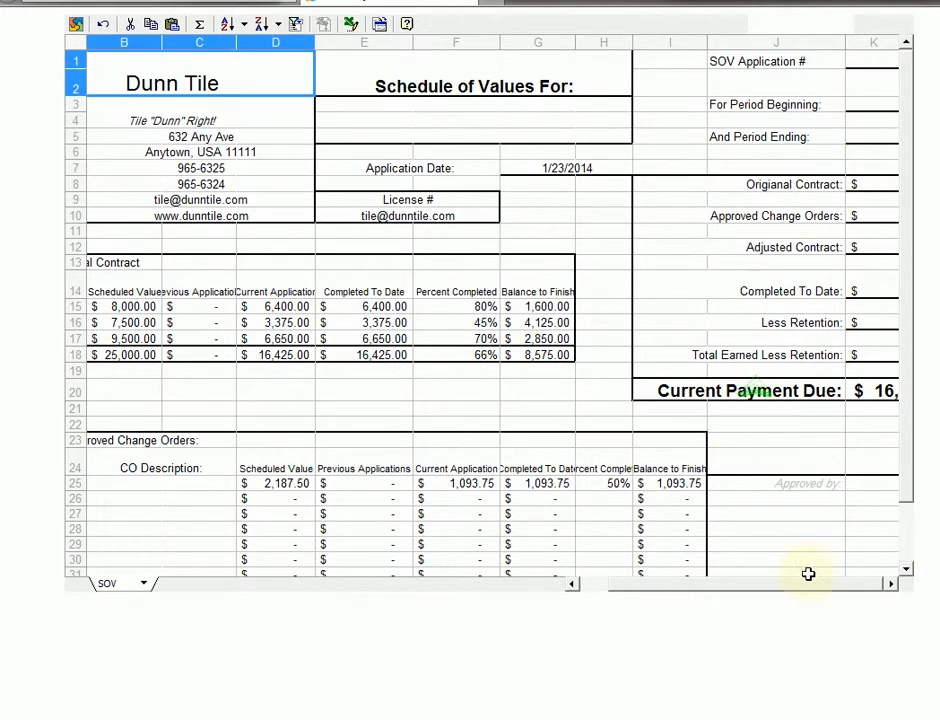
left_click(519, 305)
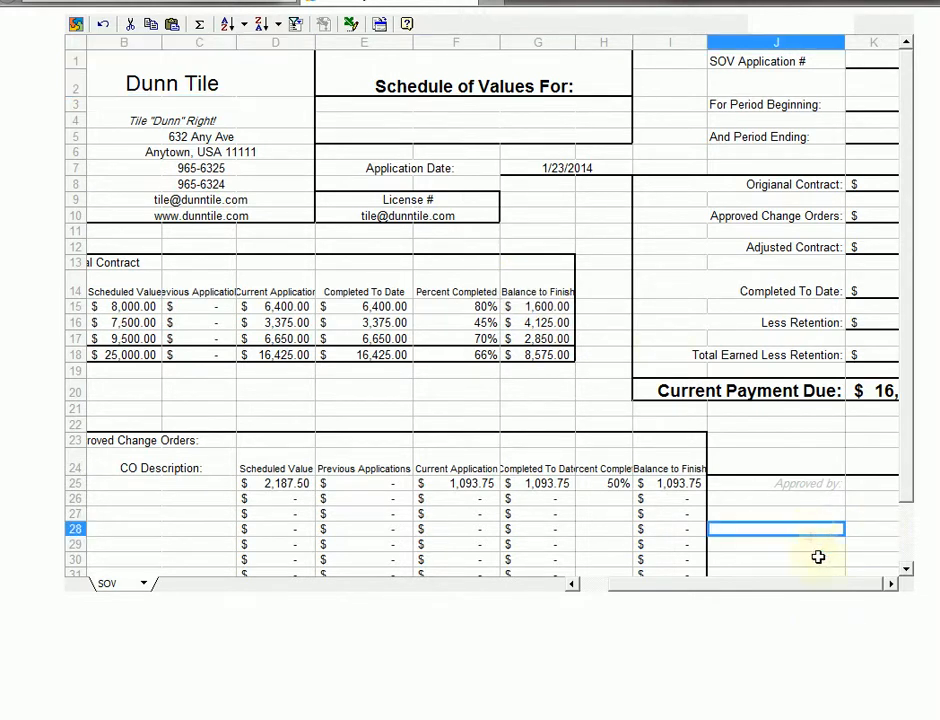
left_click(890, 584)
left_click(890, 584)
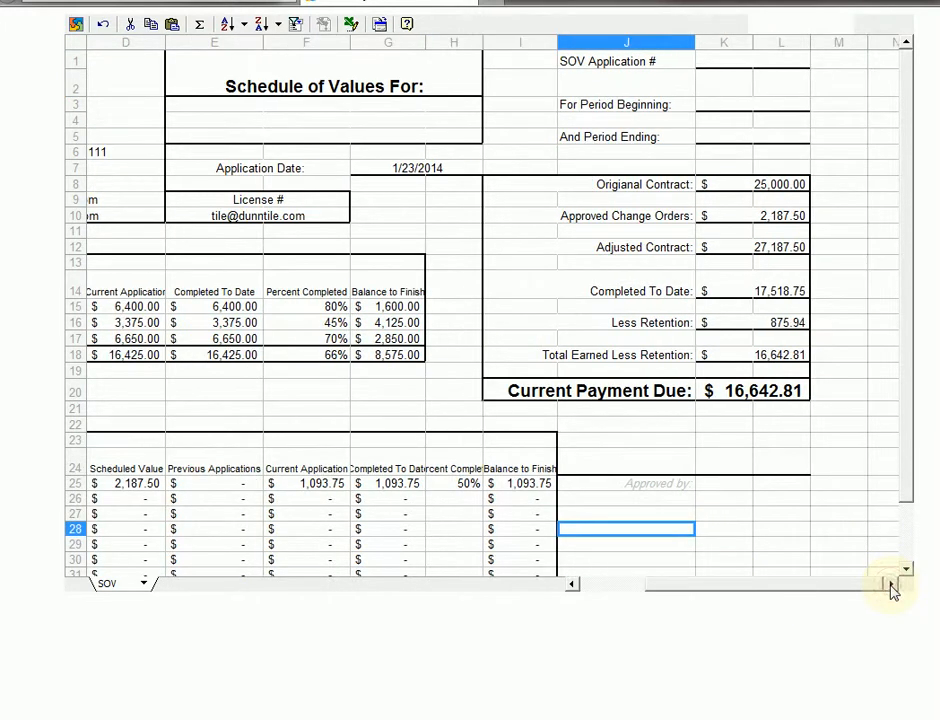
left_click(718, 59)
left_click(724, 104)
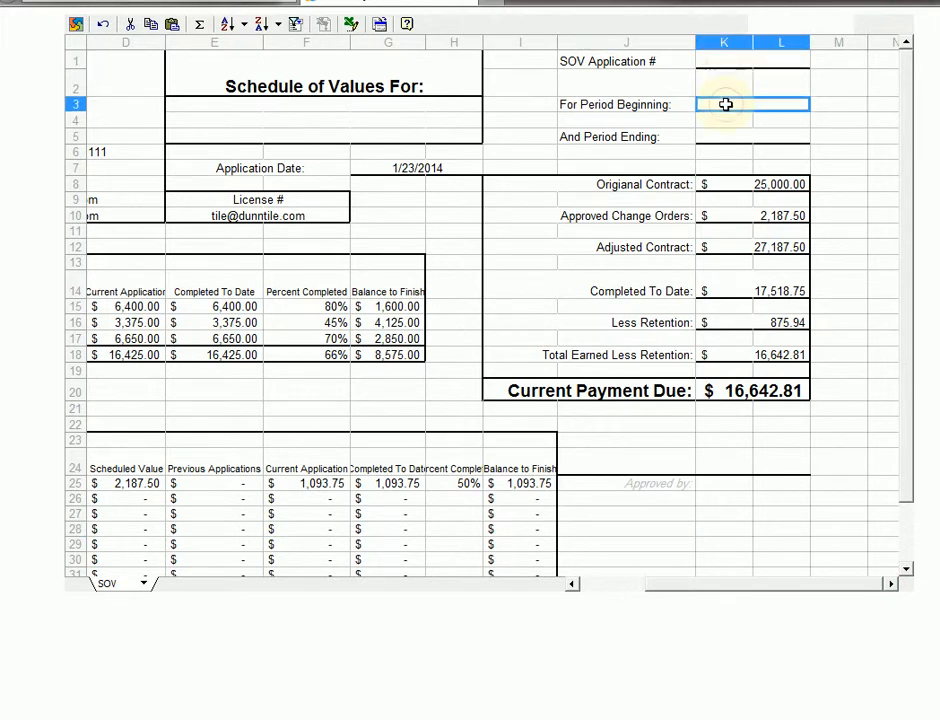
left_click(732, 134)
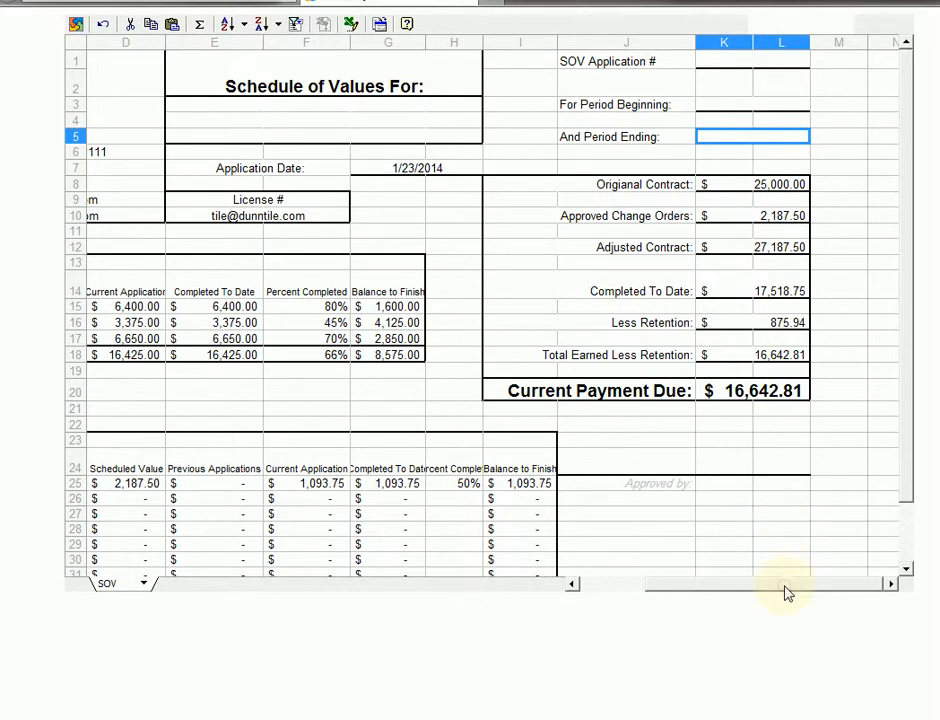
left_click_drag(785, 587, 667, 569)
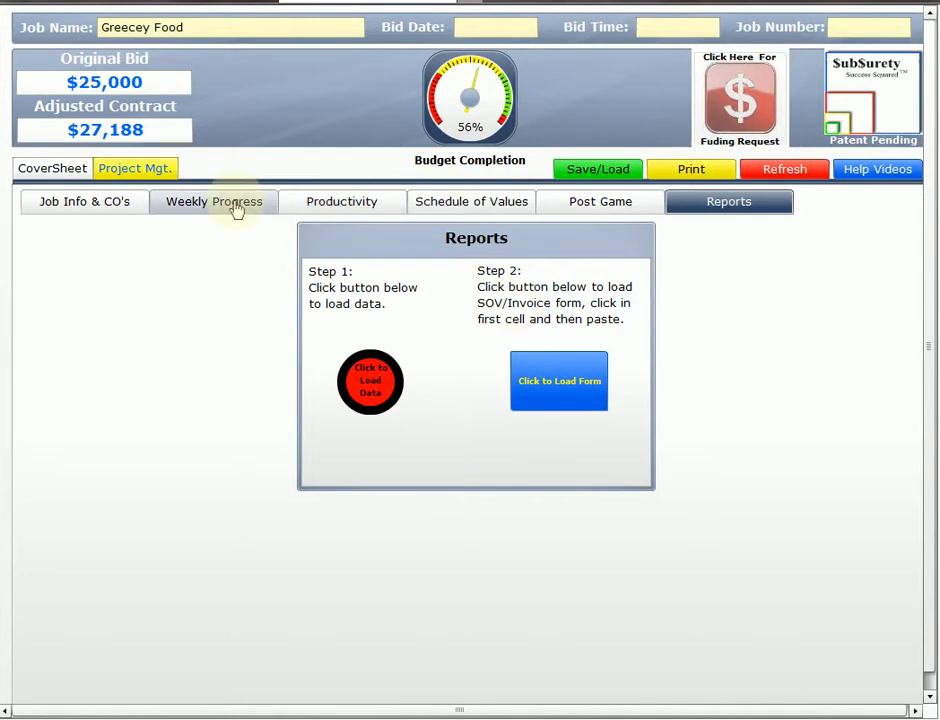
- Enter Week 2 progress for the job: 160 man hours, 1500 footage set, 100 materials, 3000 labor and 350 taxes/burden
left_click(236, 208)
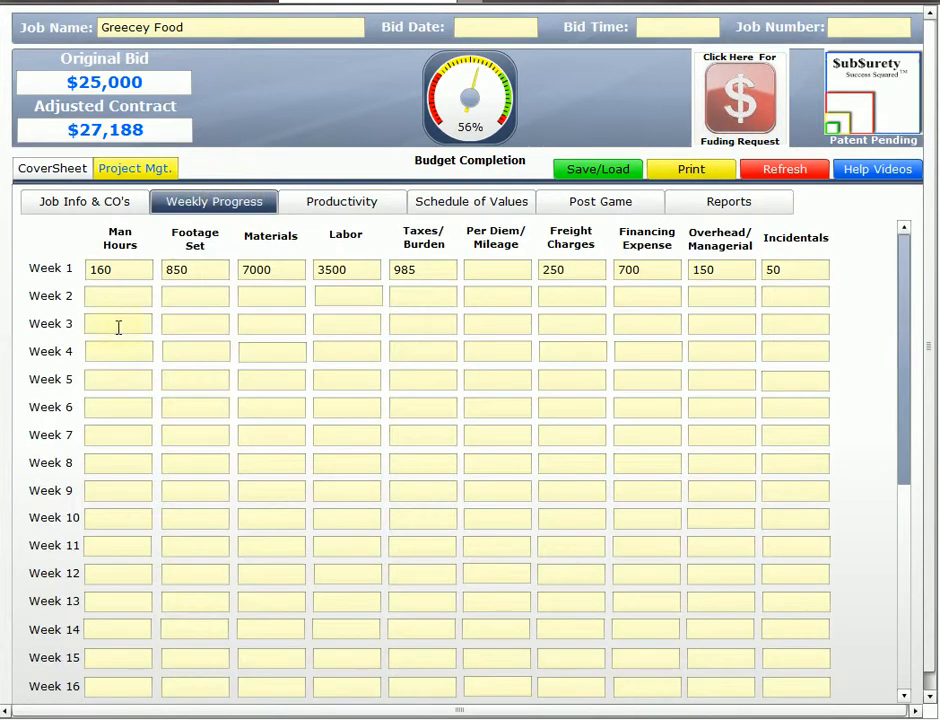
left_click(124, 296)
key("Tab")
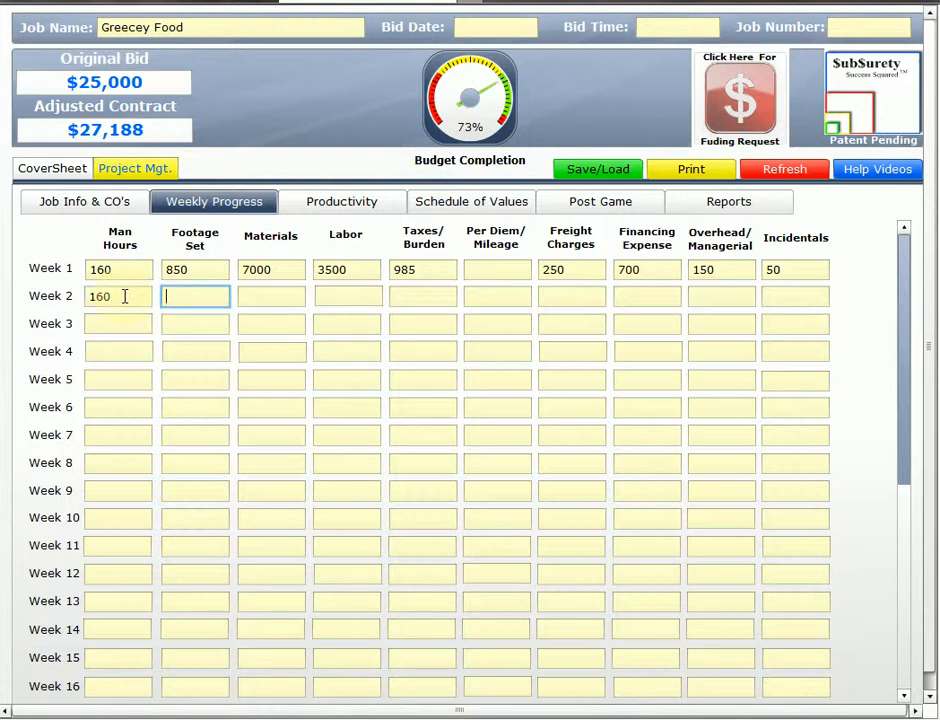
type("1500")
key("Tab")
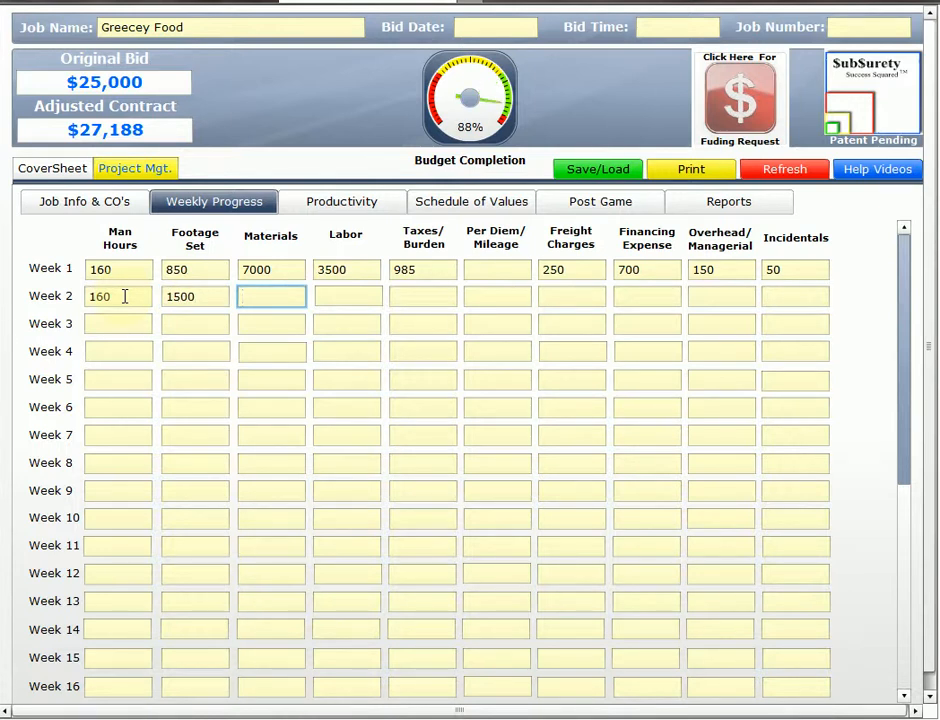
type("100")
key("Tab")
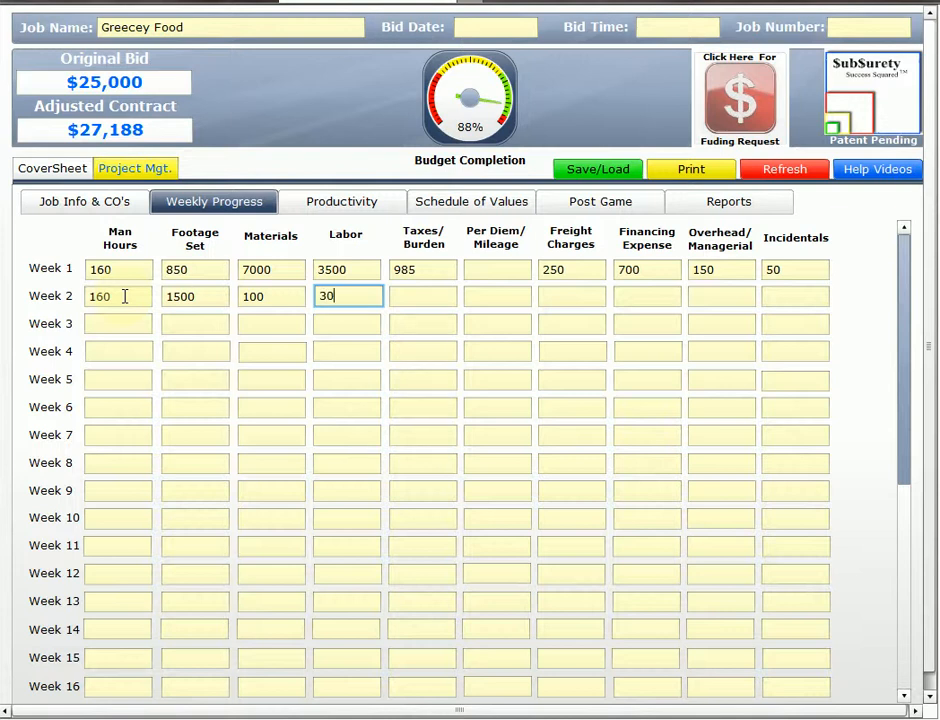
key("Tab")
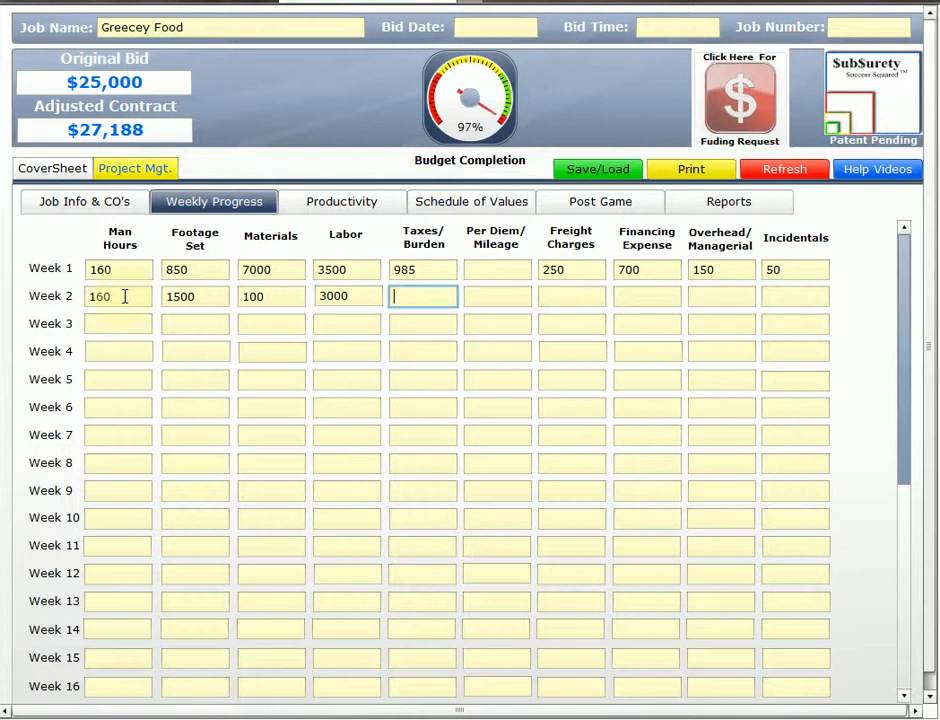
type("350")
key("Tab")
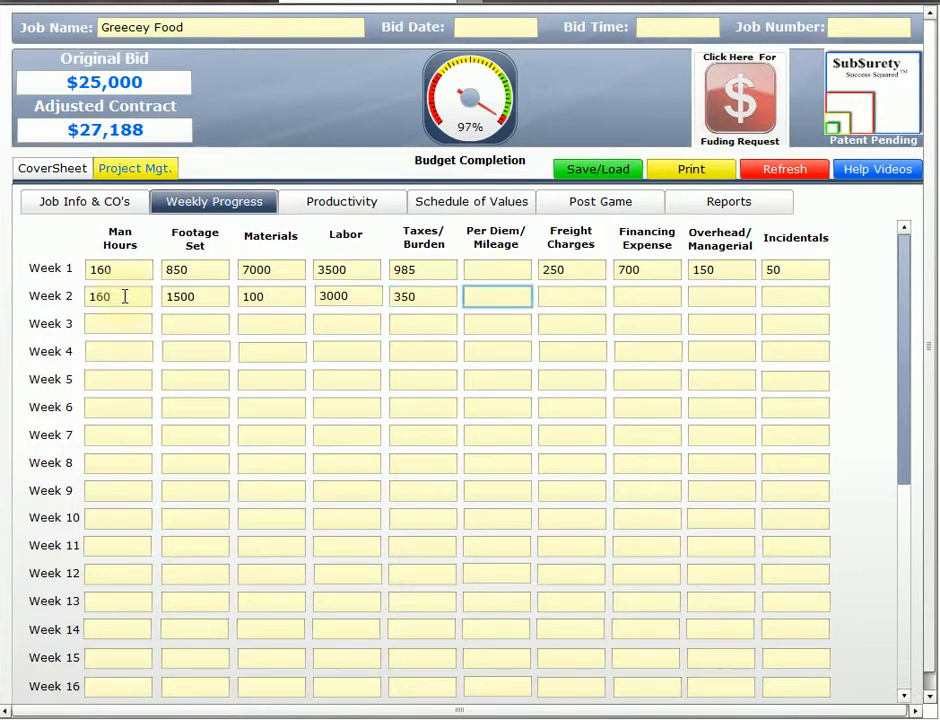
- Complete the Week 2 row with 150 overhead/managerial and 50 incidentals, leaving per diem, freight and financing blank
key("Tab")
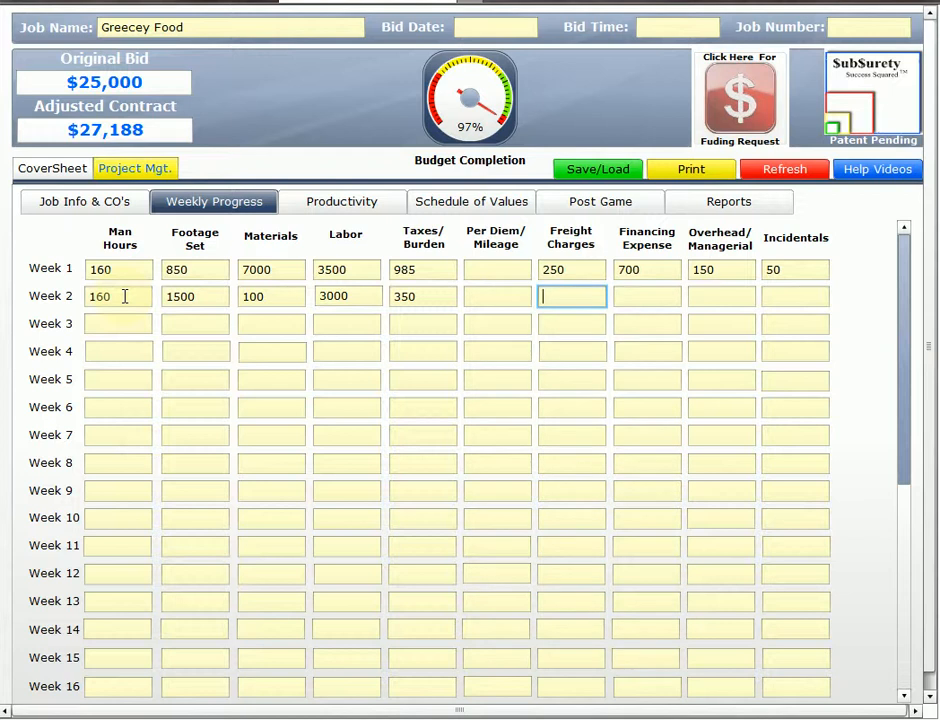
key("Tab")
key("Tab")
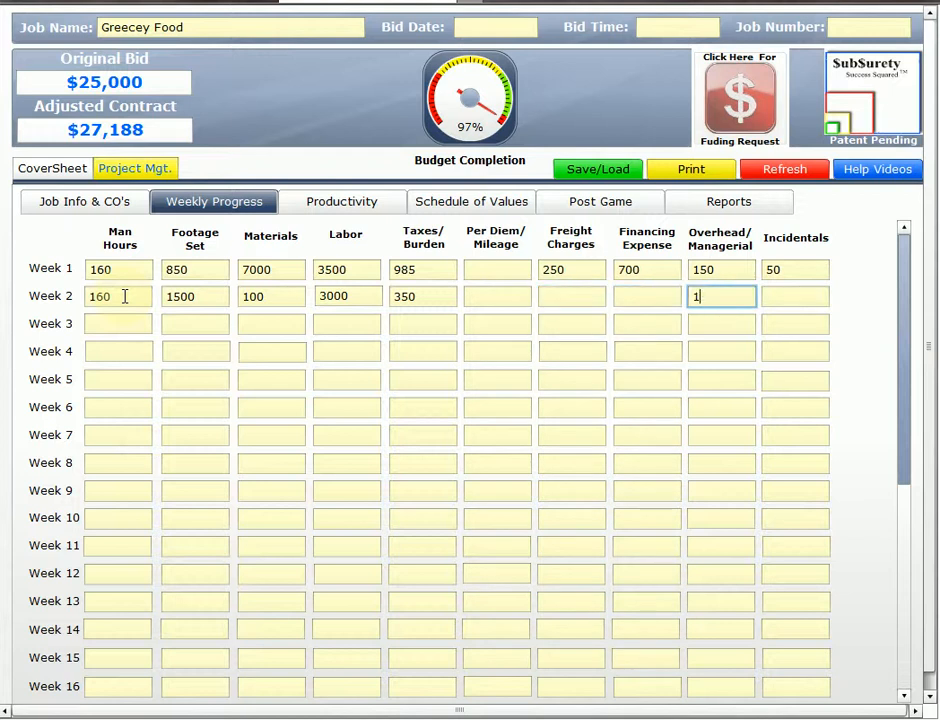
type("150")
key("Tab")
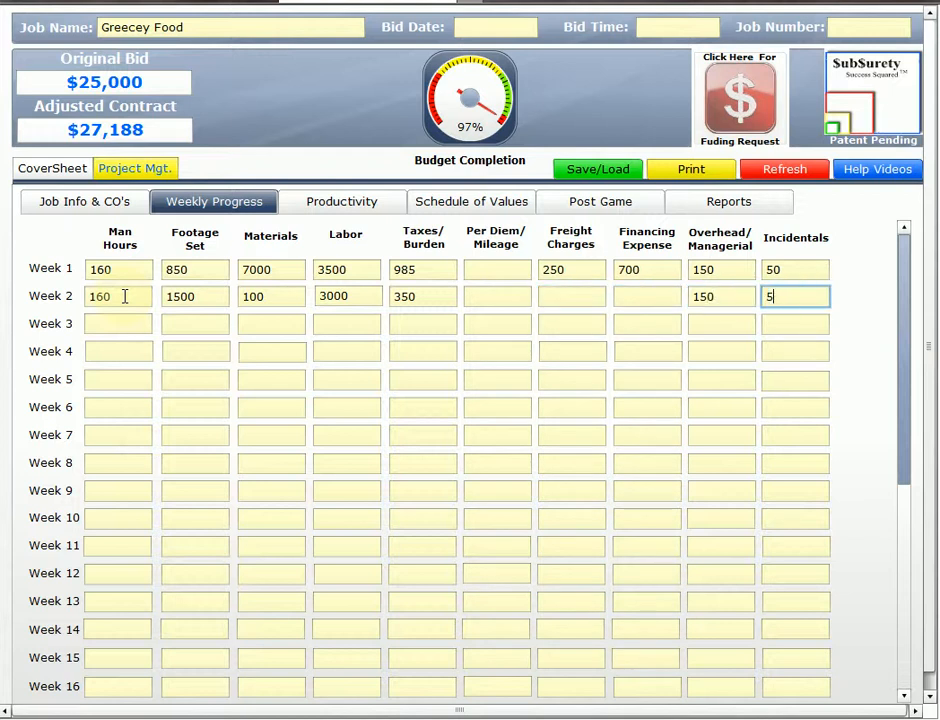
type("50")
key("Tab")
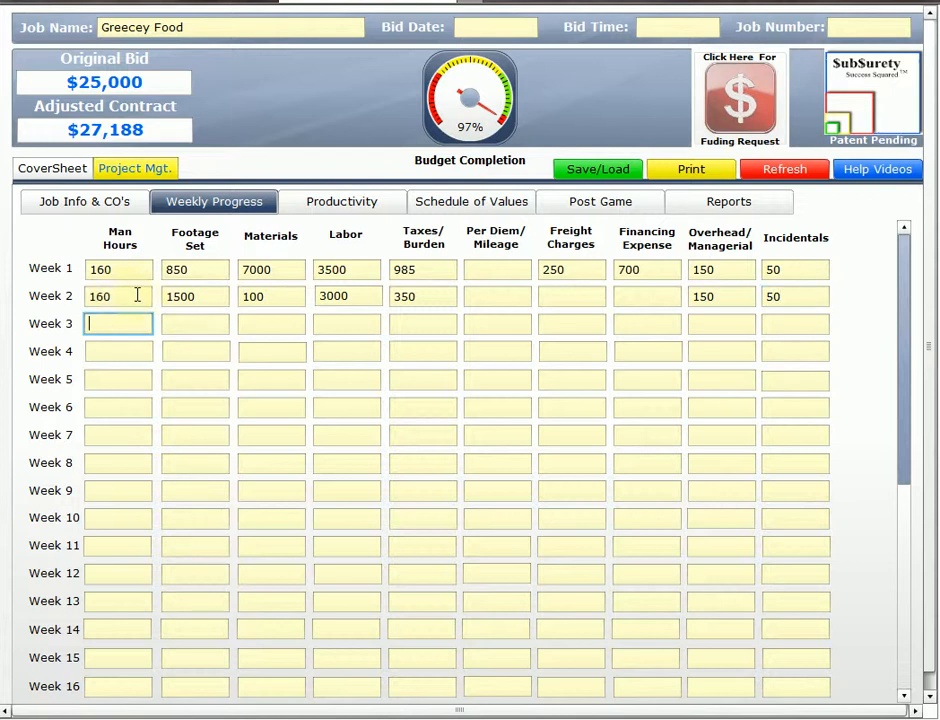
- Review the job's productivity figures, set the Week 2 footage to 1650, and check the productivity figures again
left_click(366, 210)
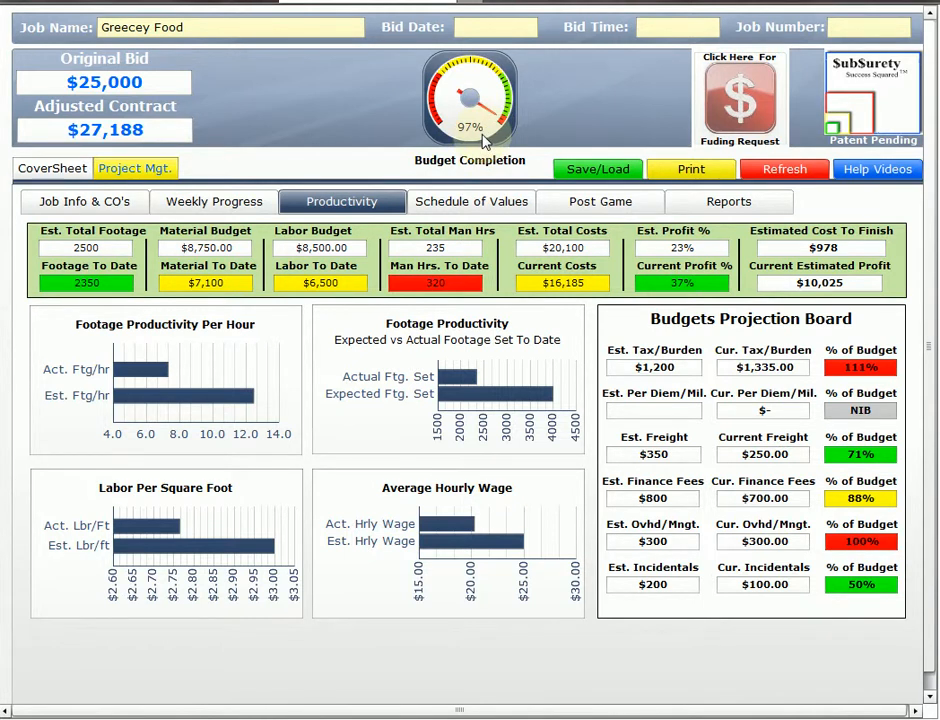
left_click(199, 210)
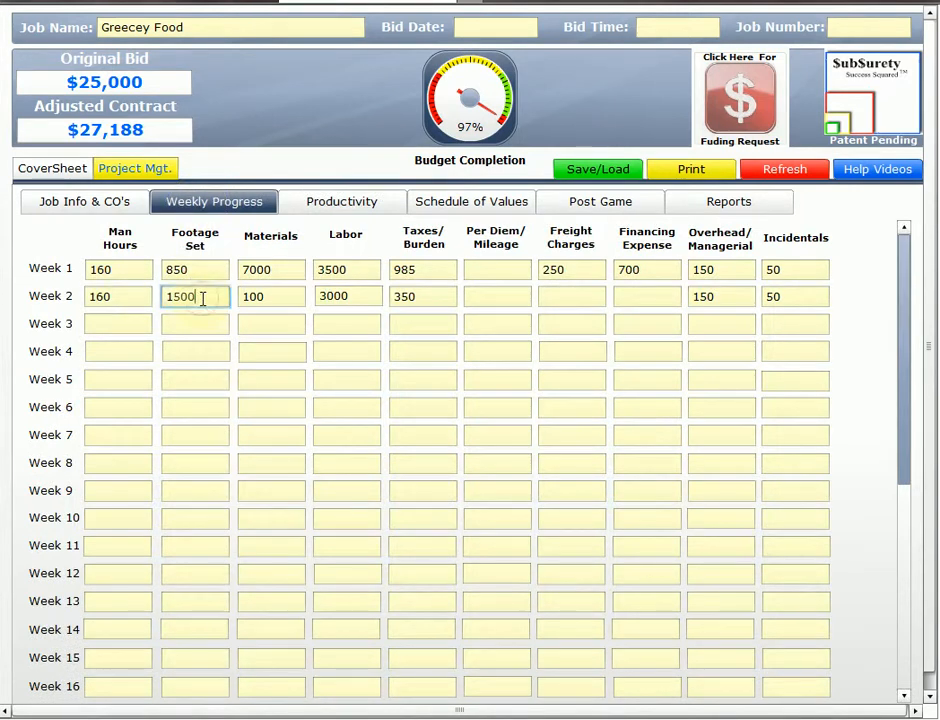
double_click(203, 297)
type("1650")
left_click(269, 296)
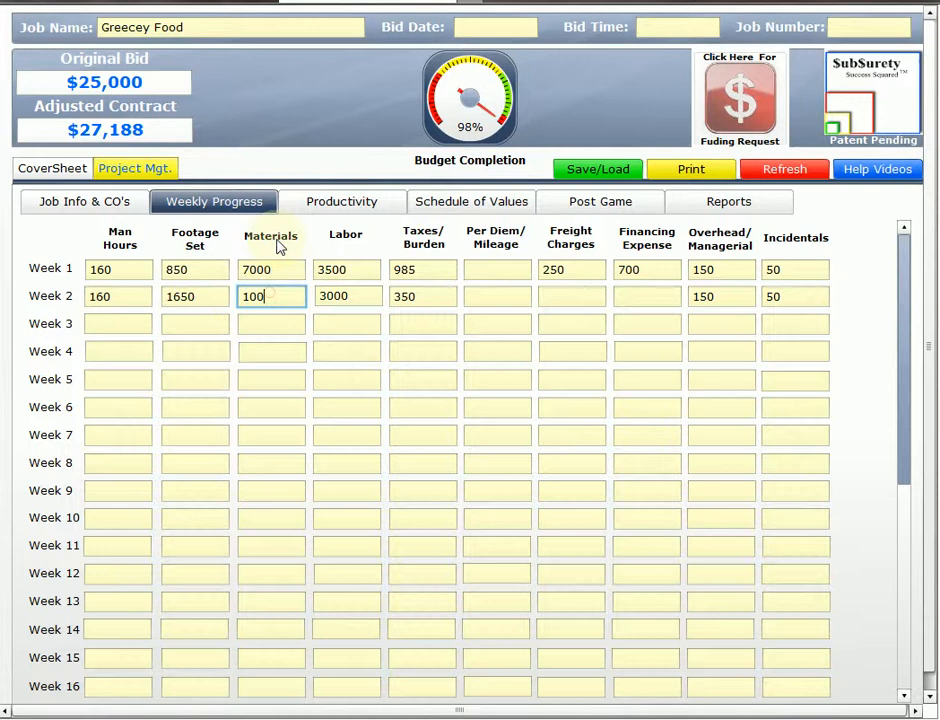
left_click(364, 210)
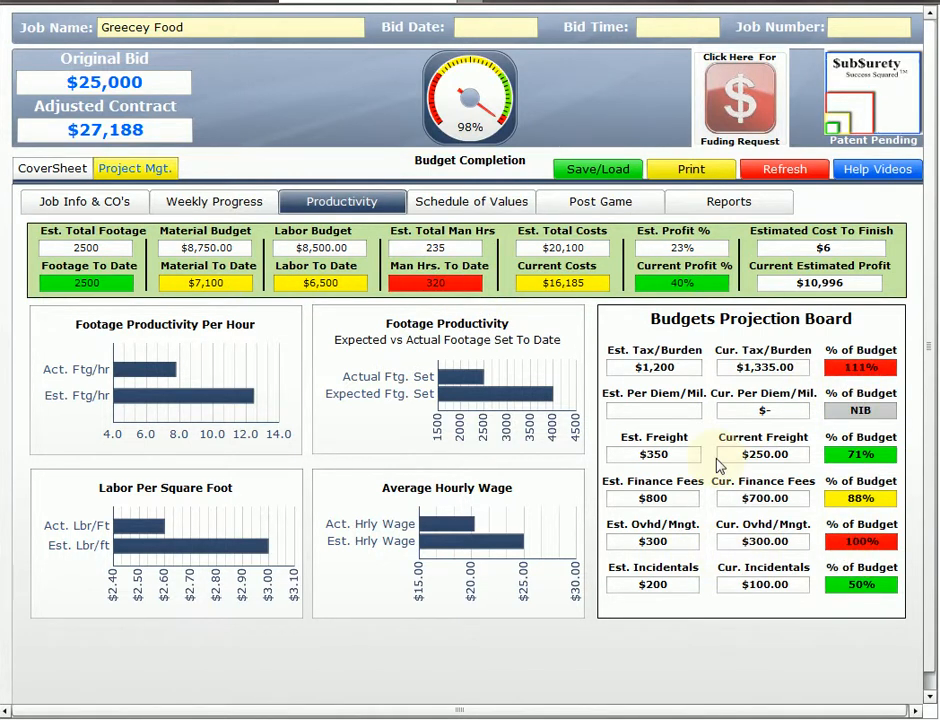
- Set the original contract's previously invoiced percentages in the schedule of values to 80% material, 45% labor and 70% managerial
left_click(467, 204)
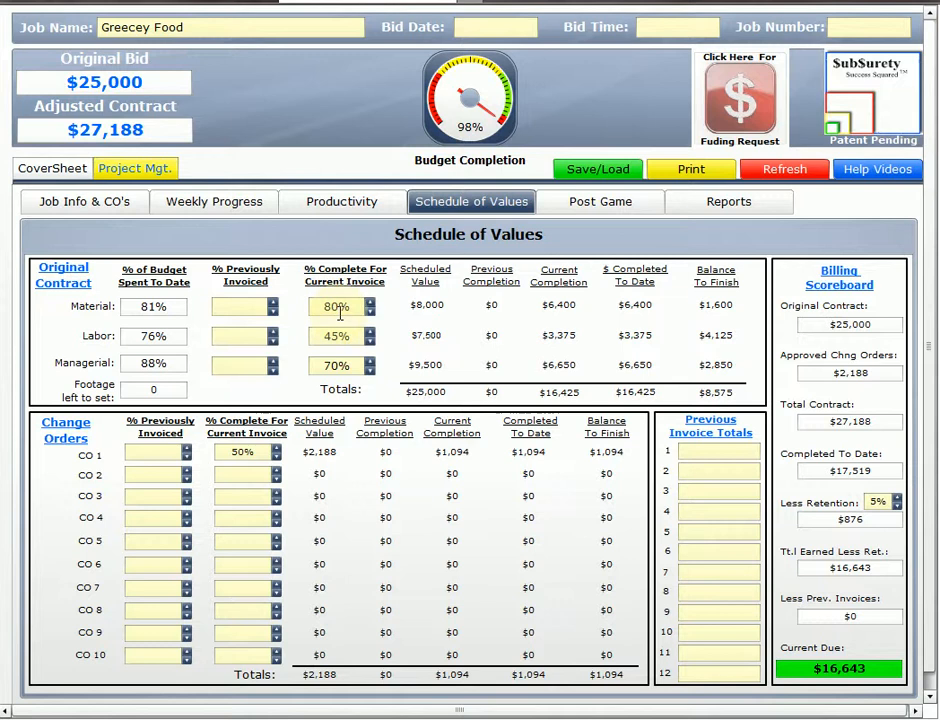
left_click(239, 305)
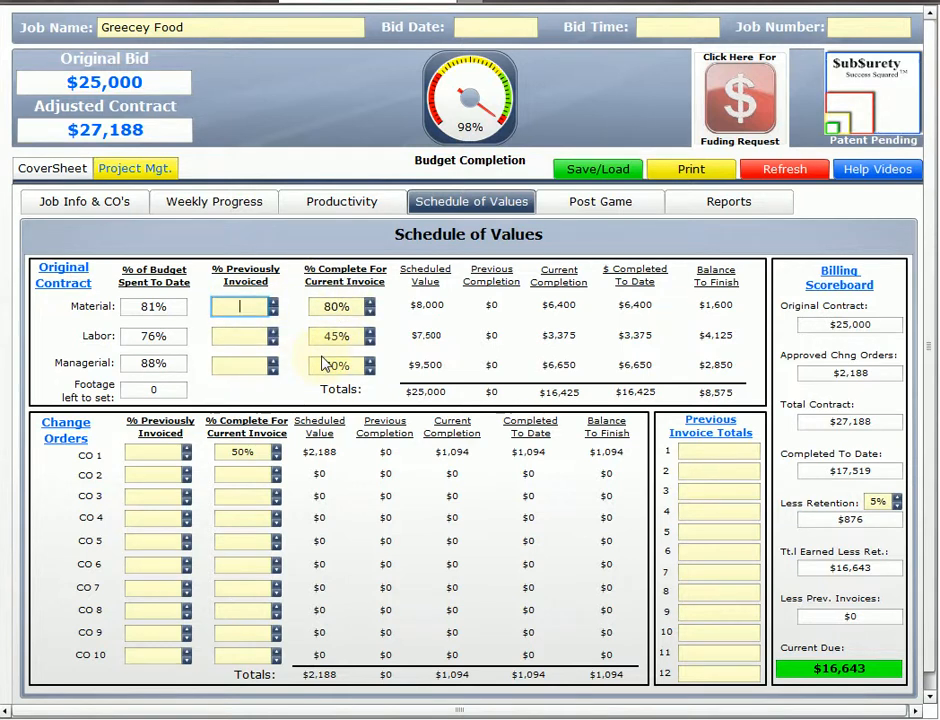
type(".80")
left_click(241, 338)
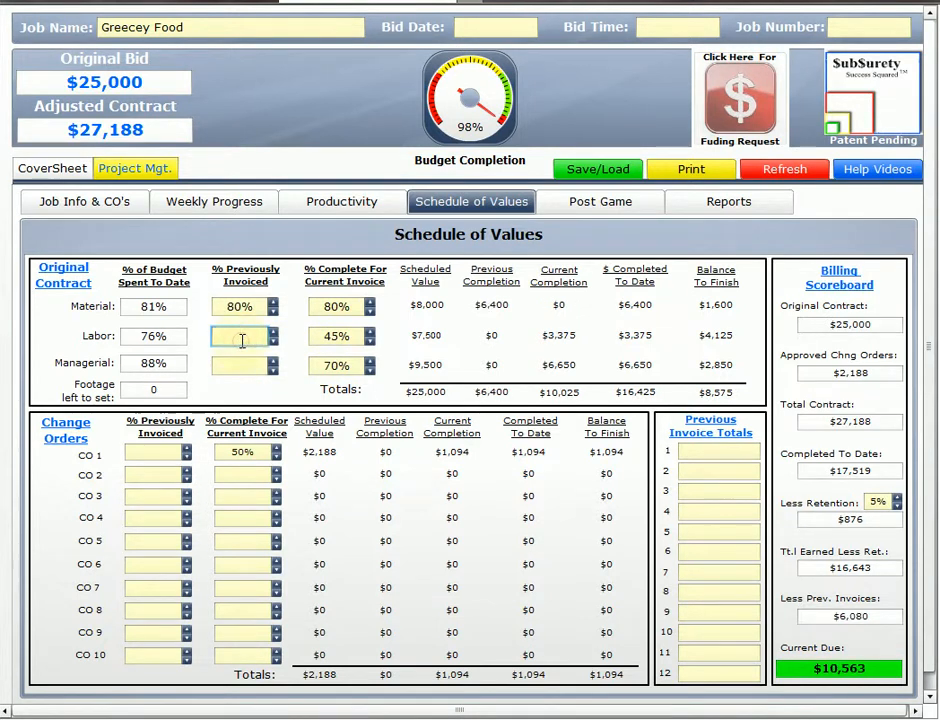
type(".45")
left_click(236, 367)
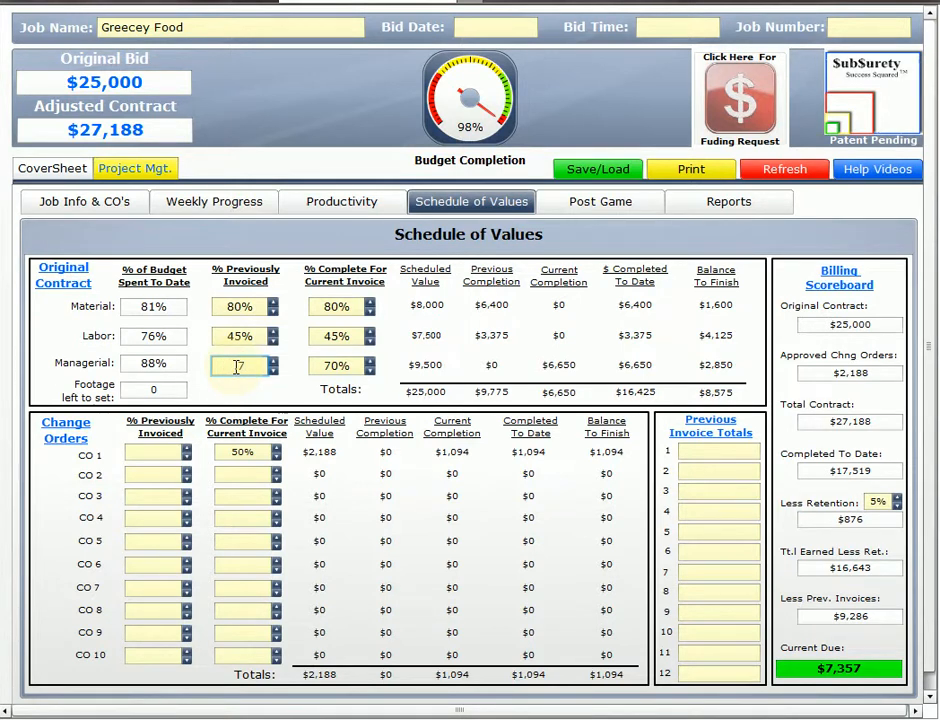
type(".7")
key("Return")
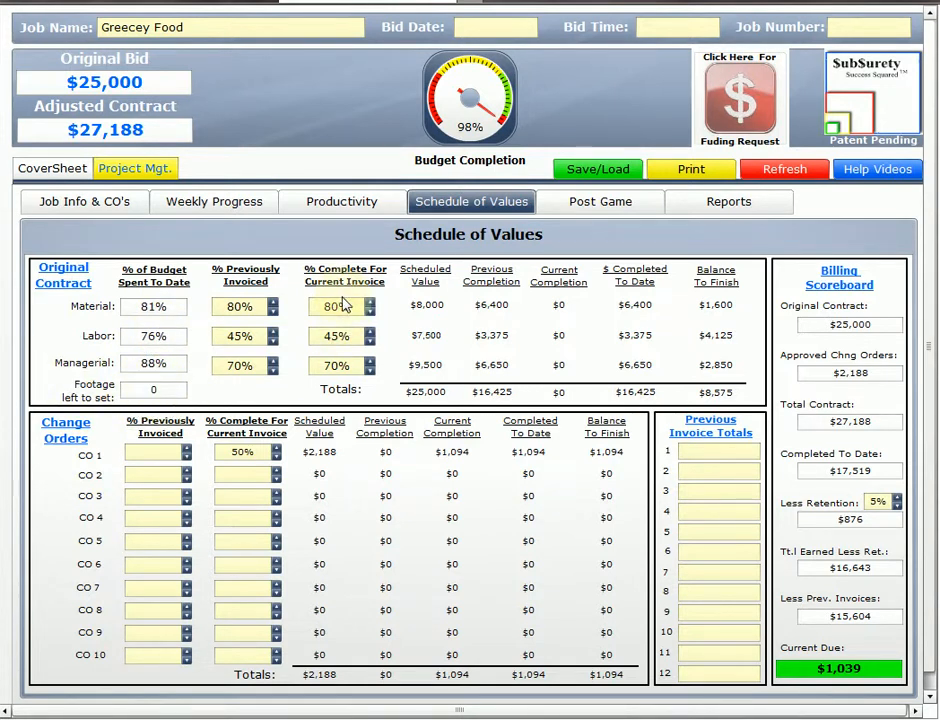
- Set the original contract's percent complete for the current invoice to 100% for material, labor and managerial
left_click_drag(345, 307, 317, 309)
type("1")
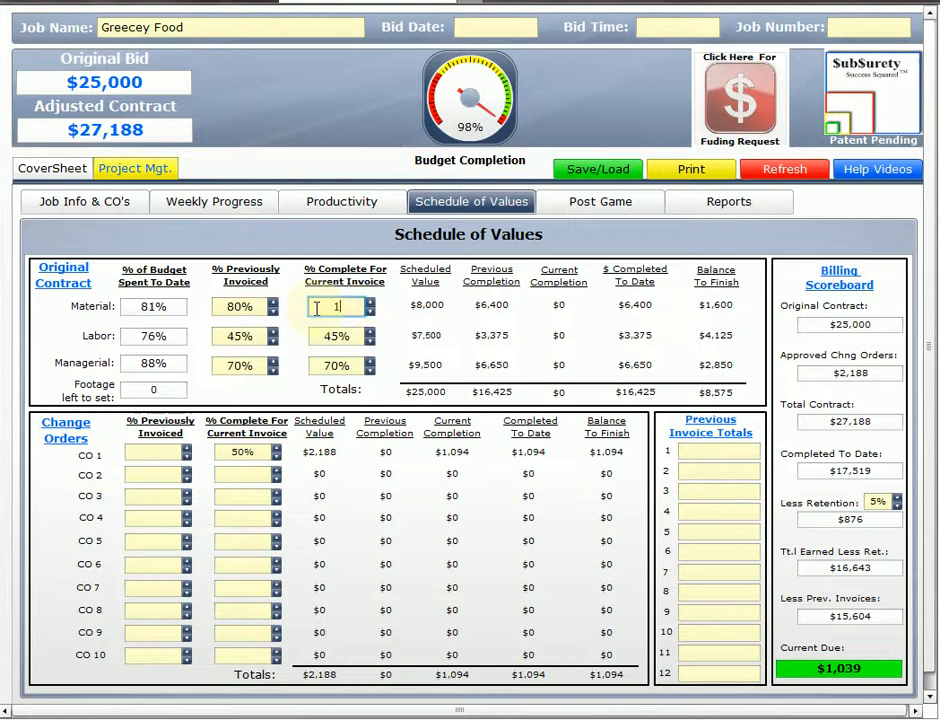
left_click(338, 336)
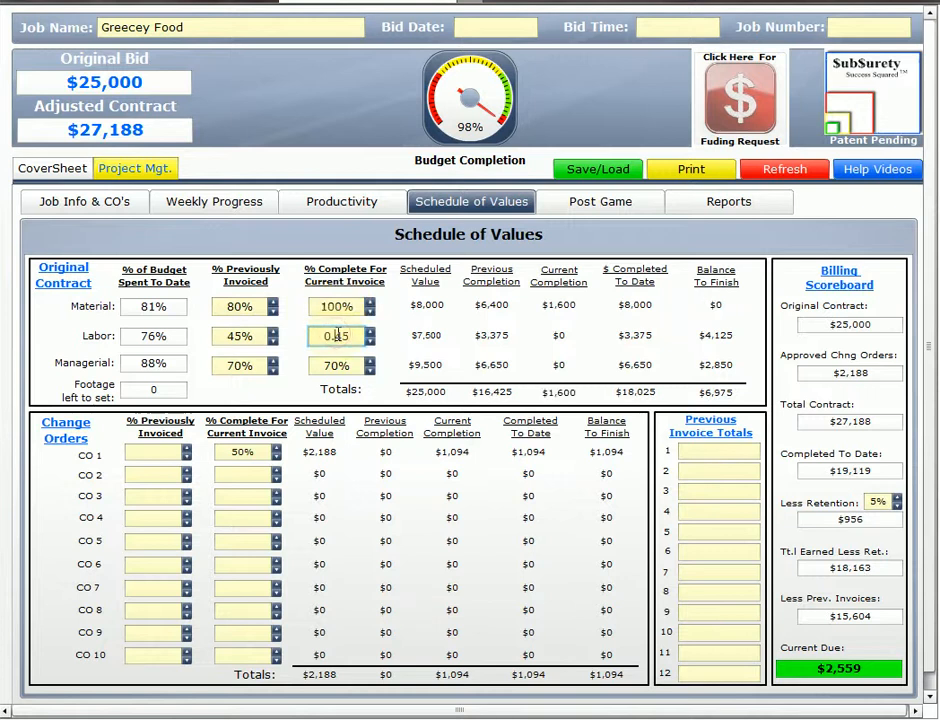
double_click(338, 336)
type("1")
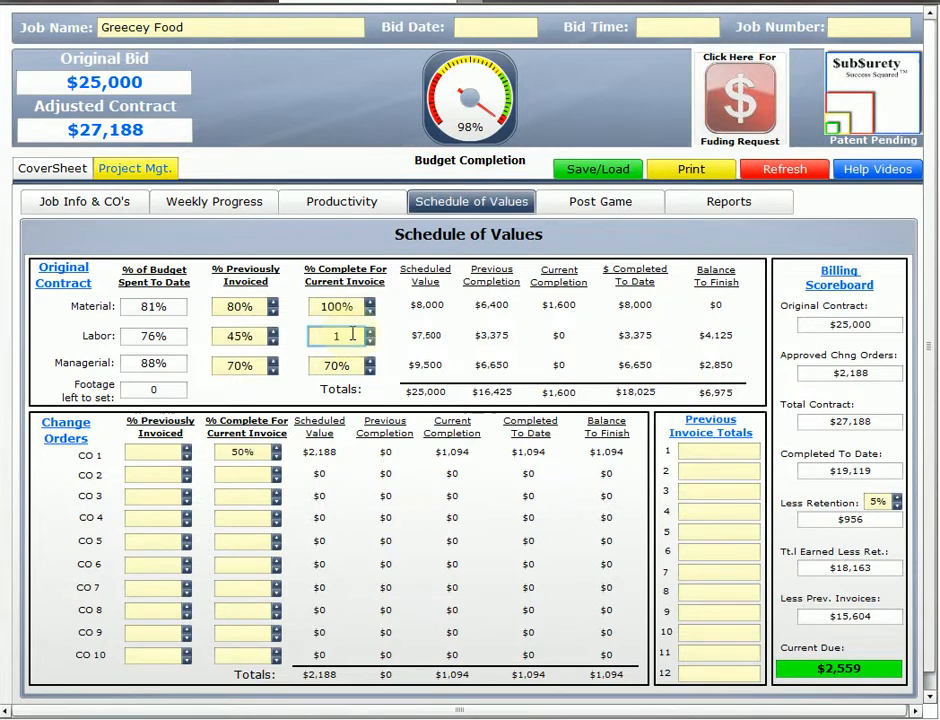
left_click(343, 366)
double_click(341, 367)
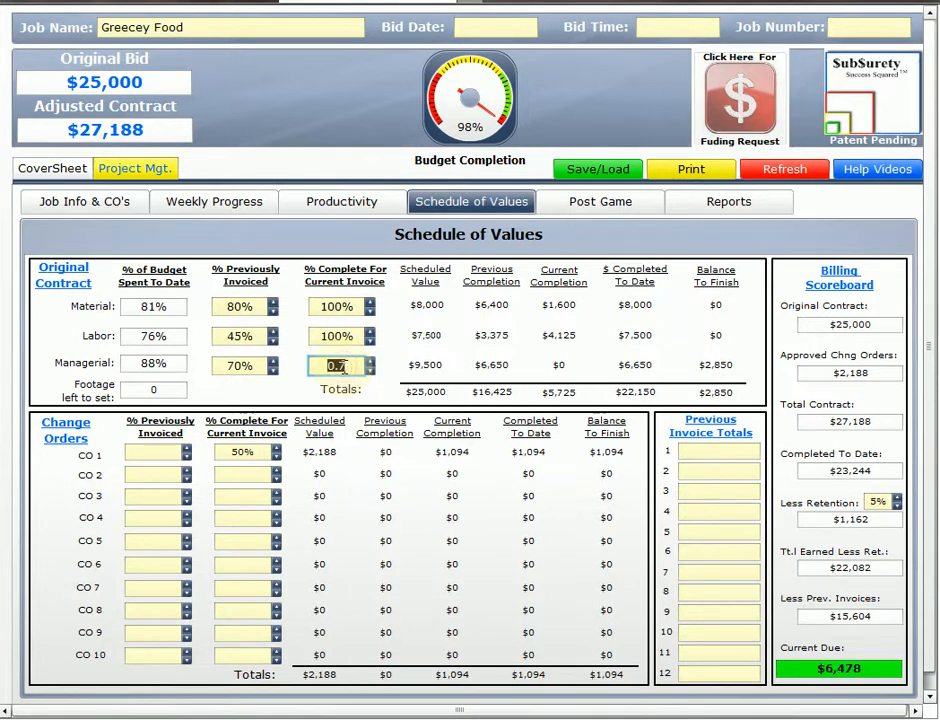
type("1")
left_click(390, 366)
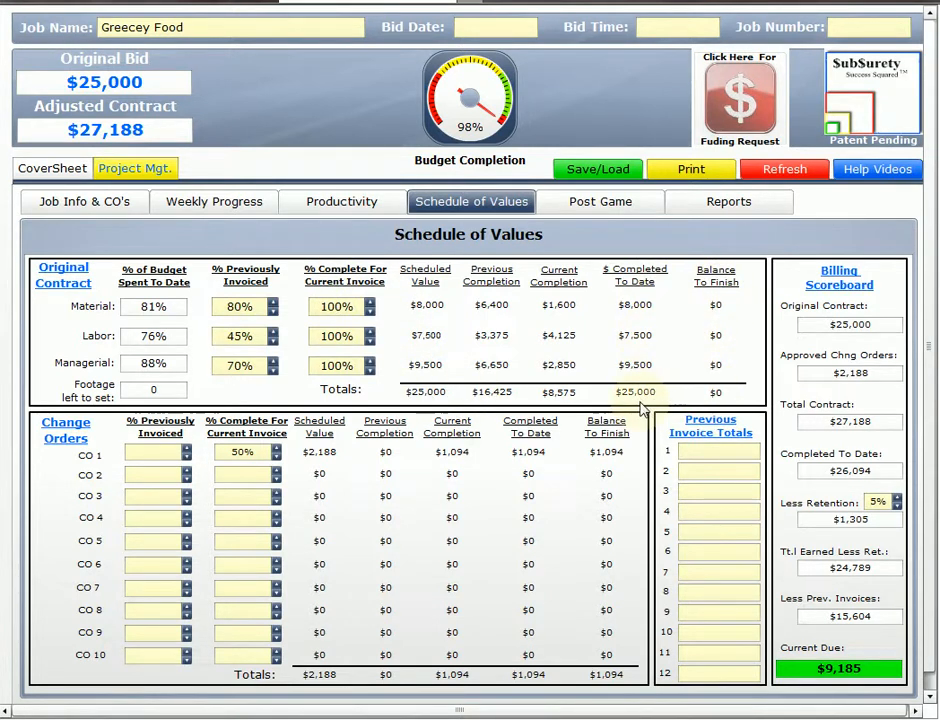
- Set change order CO 1 to 100% complete for the current invoice and 50% previously invoiced
left_click(243, 452)
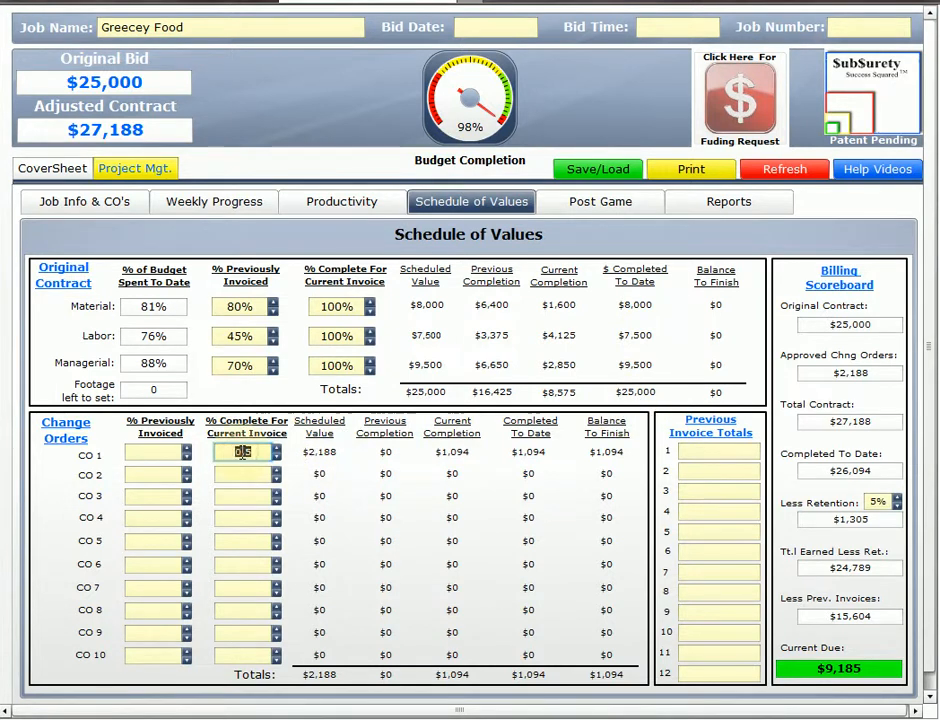
type("1")
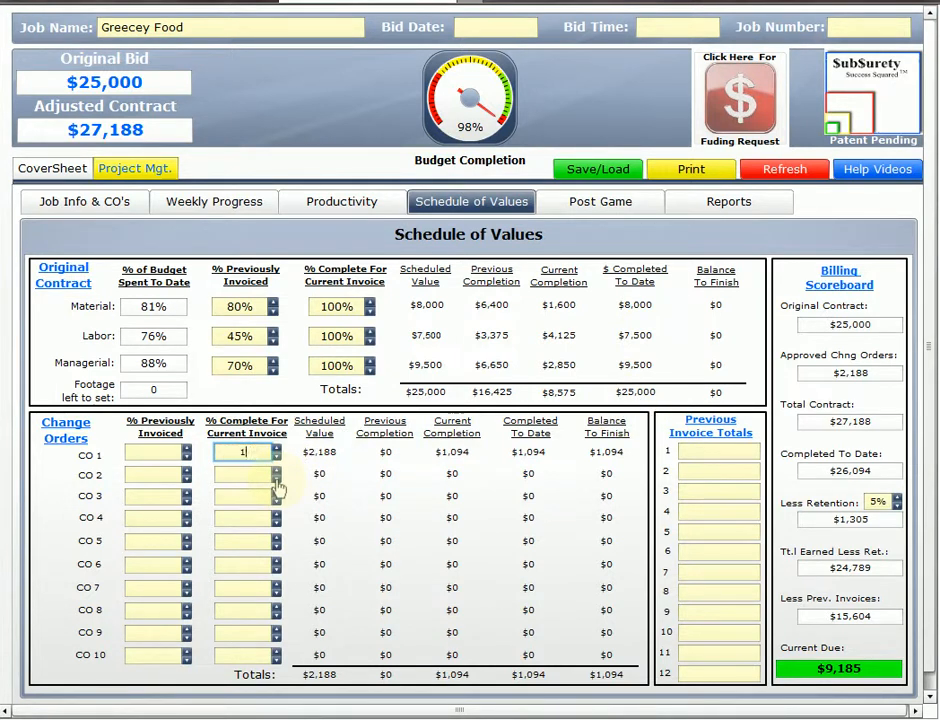
left_click(152, 453)
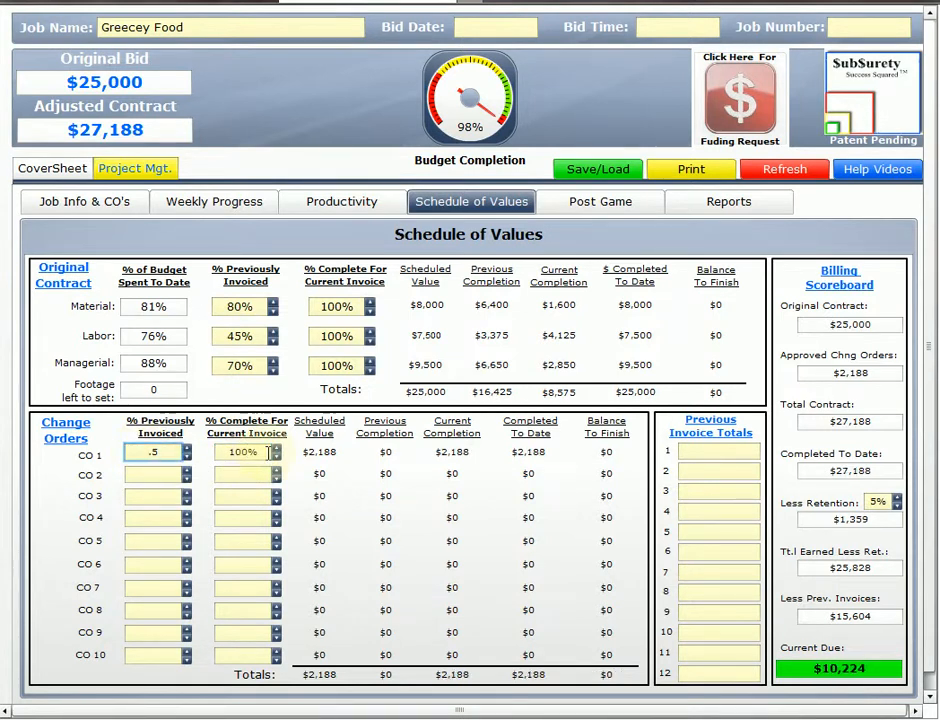
left_click(297, 462)
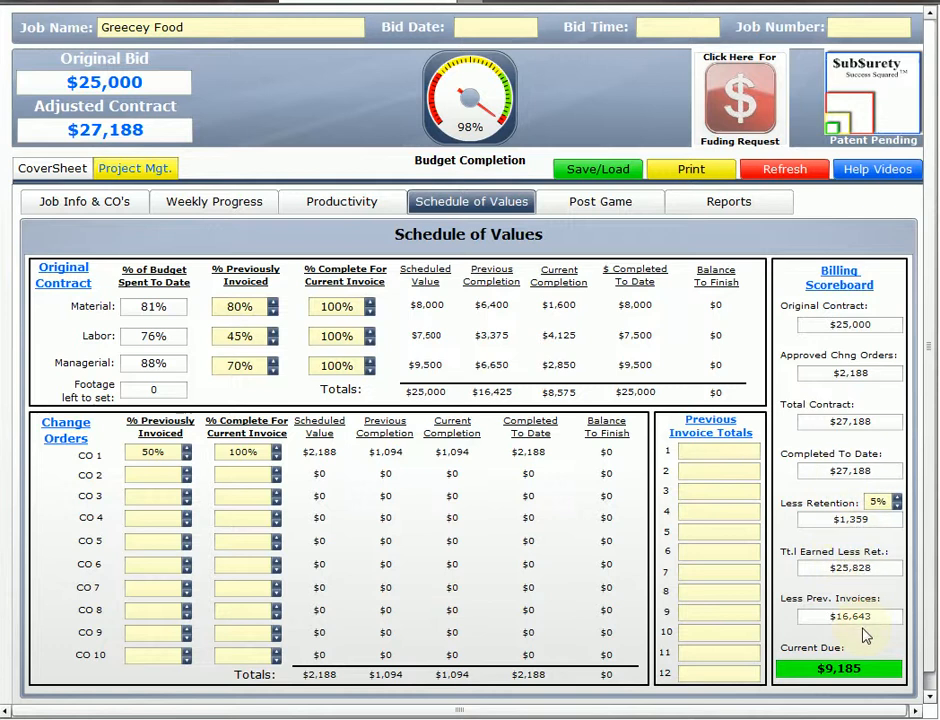
- Record 16643 as the first previous invoice total in the schedule of values
left_click(705, 453)
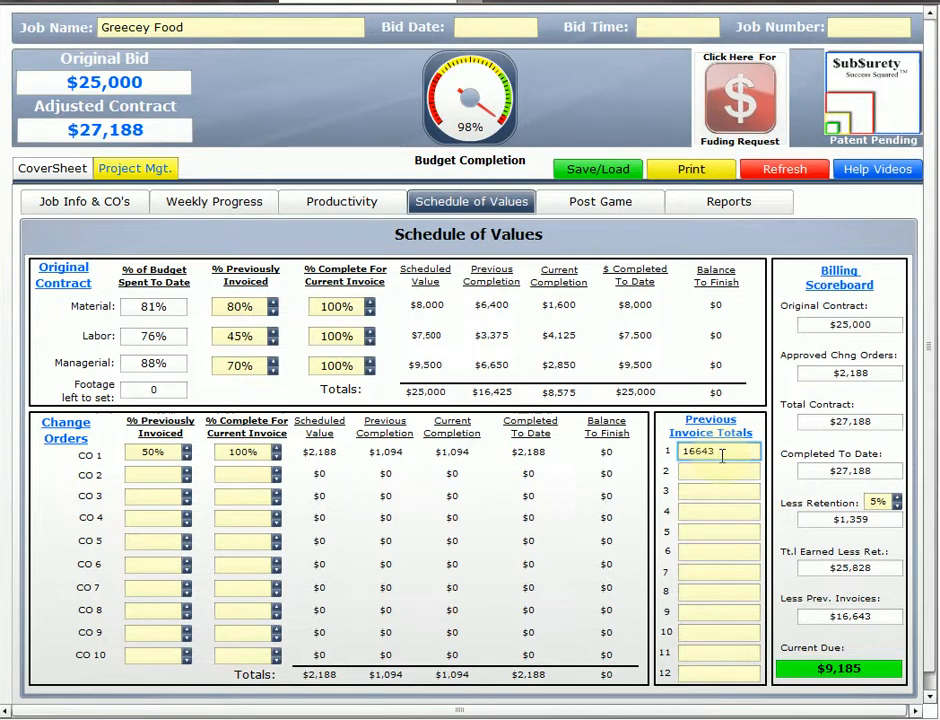
left_click(737, 472)
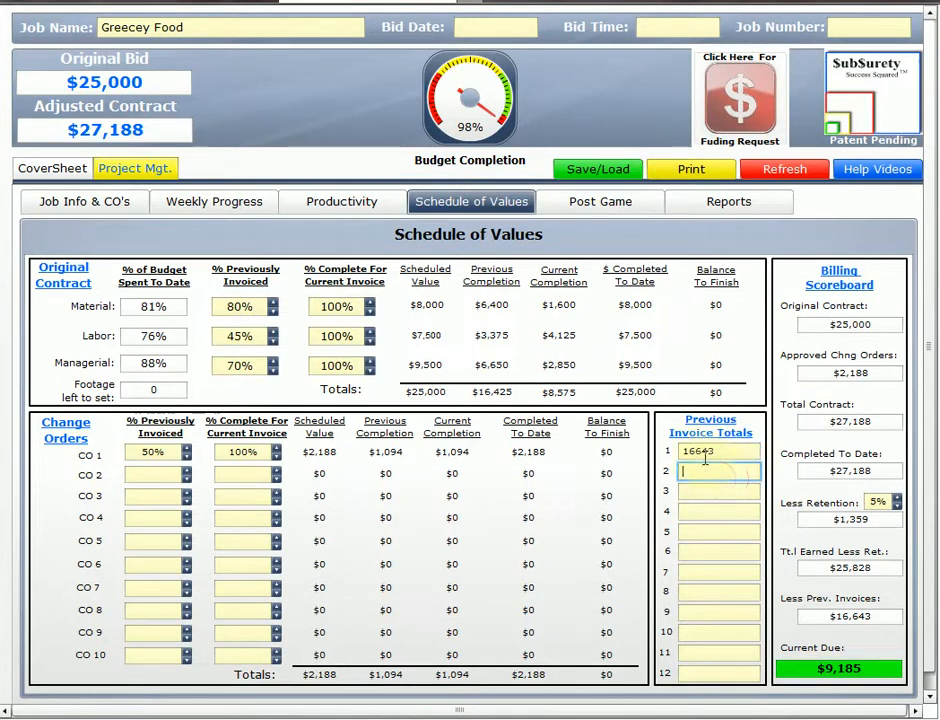
left_click(697, 451)
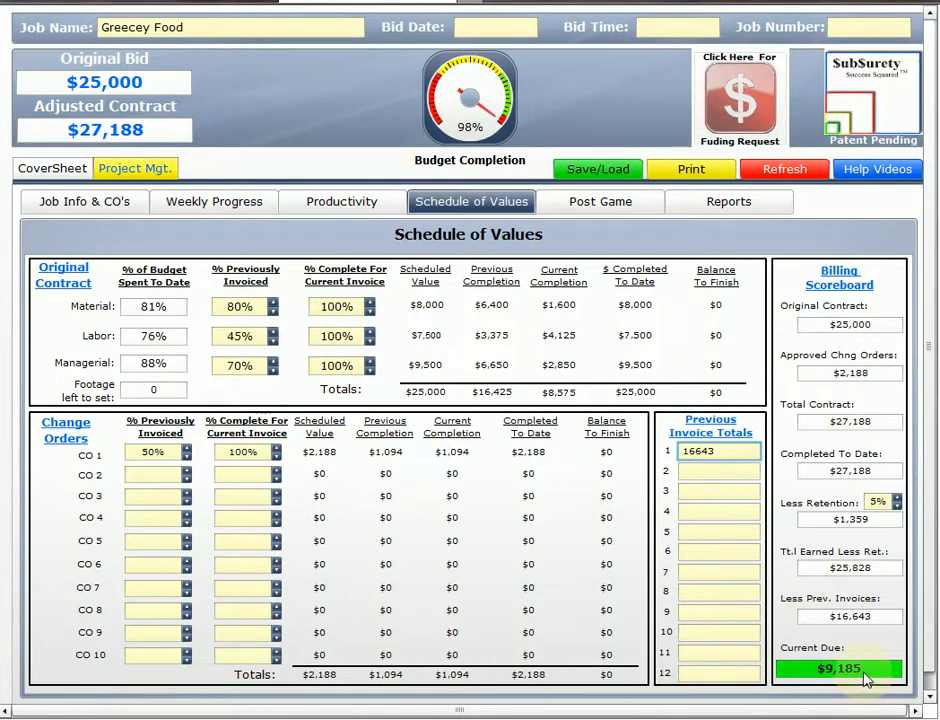
- Load the SOV/Invoice form from the job's reports and paste the job data into cell A1 of the Upload Page
left_click(737, 206)
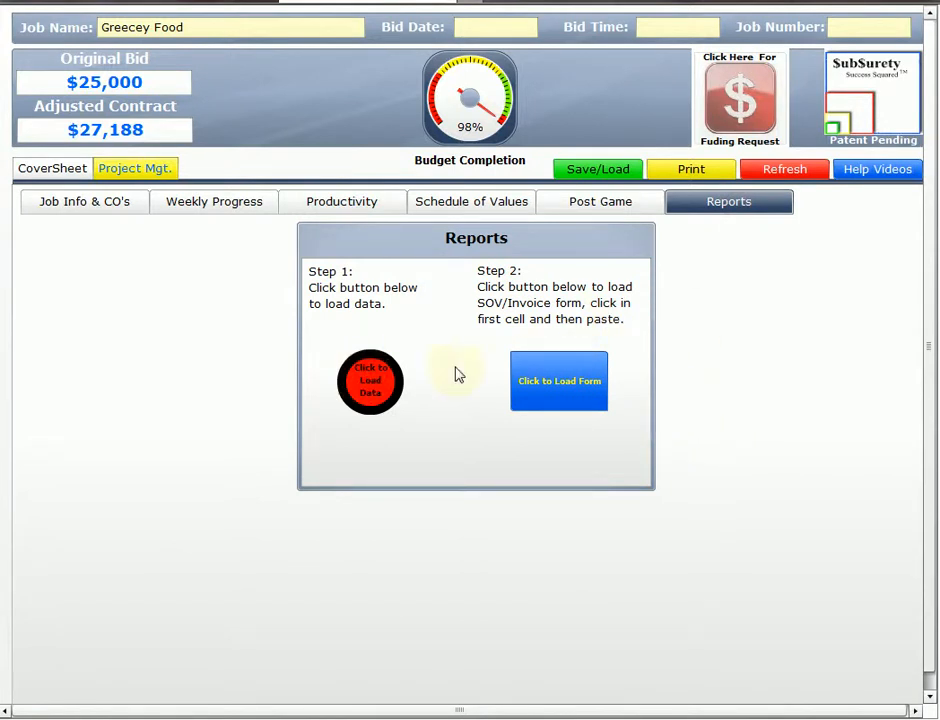
left_click(537, 386)
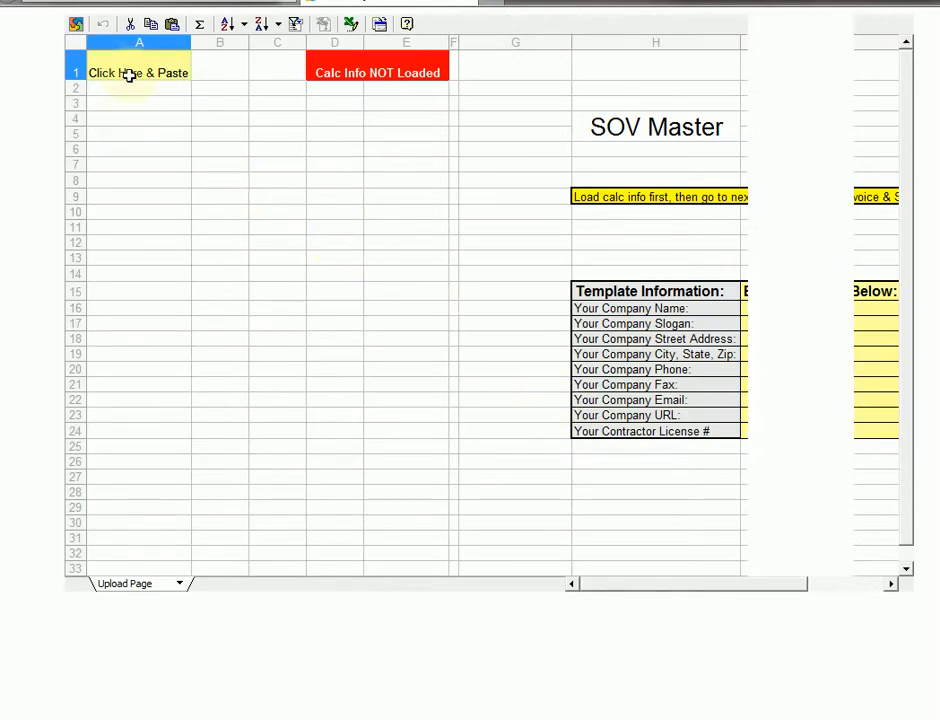
right_click(134, 67)
left_click(189, 139)
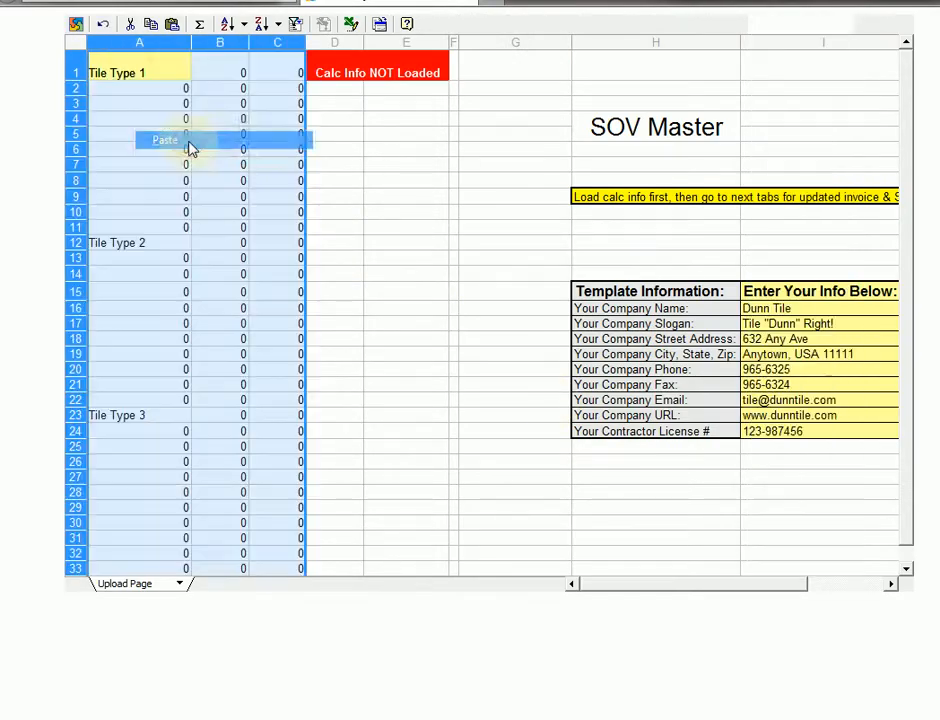
- Open the form's Invoice sheet and review it down to the Current Due amount
left_click(180, 584)
left_click(118, 546)
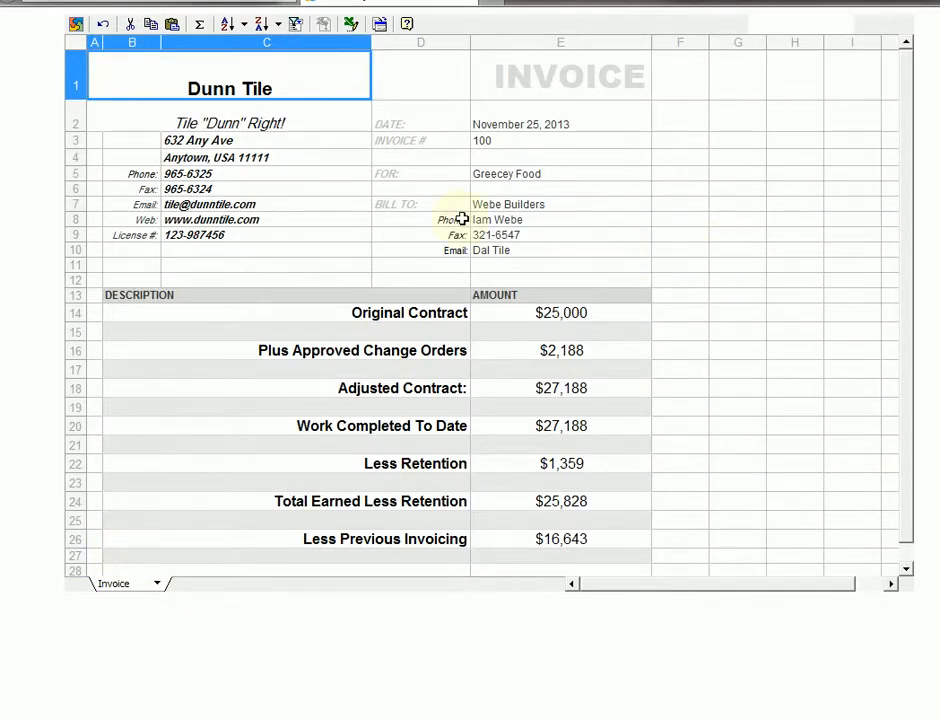
scroll(505, 195, "down", 2)
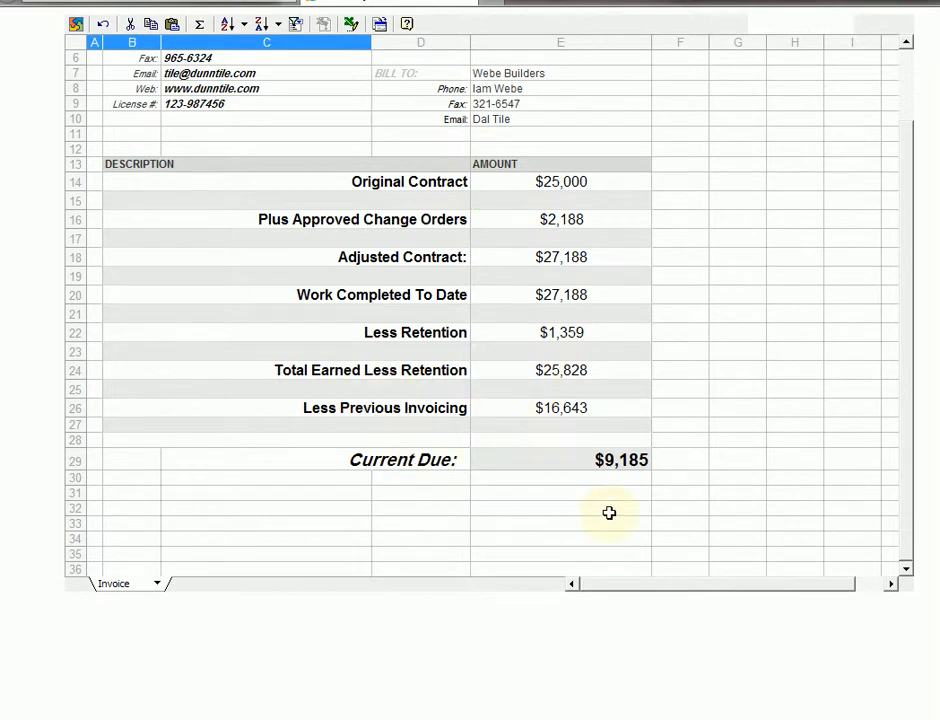
- Show the form's SOV sheet and auto-fit the widths of columns E and F
left_click(157, 585)
left_click(118, 557)
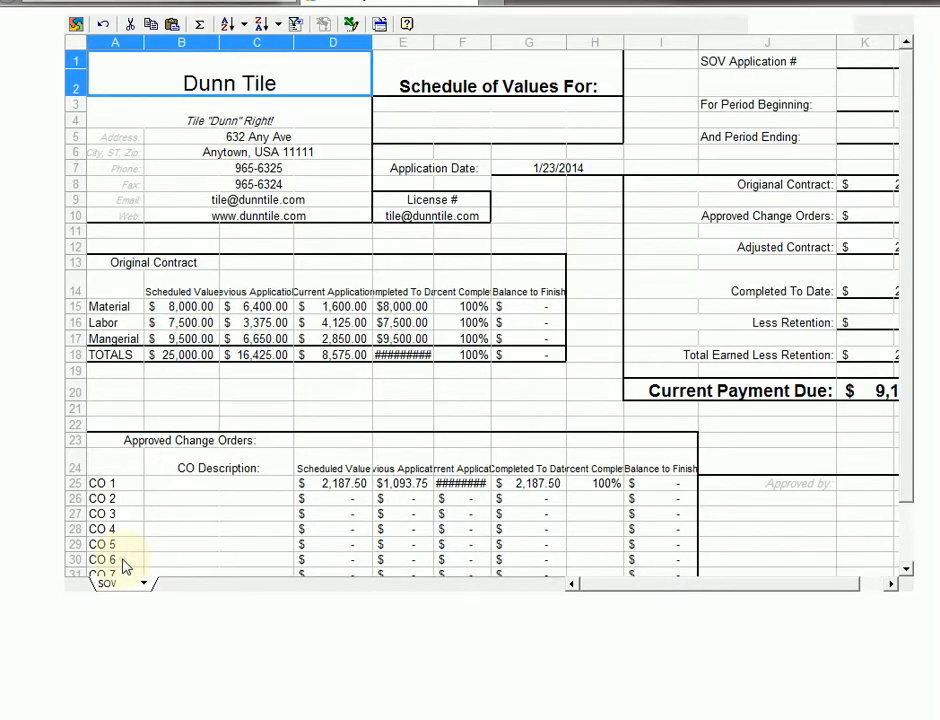
double_click(432, 42)
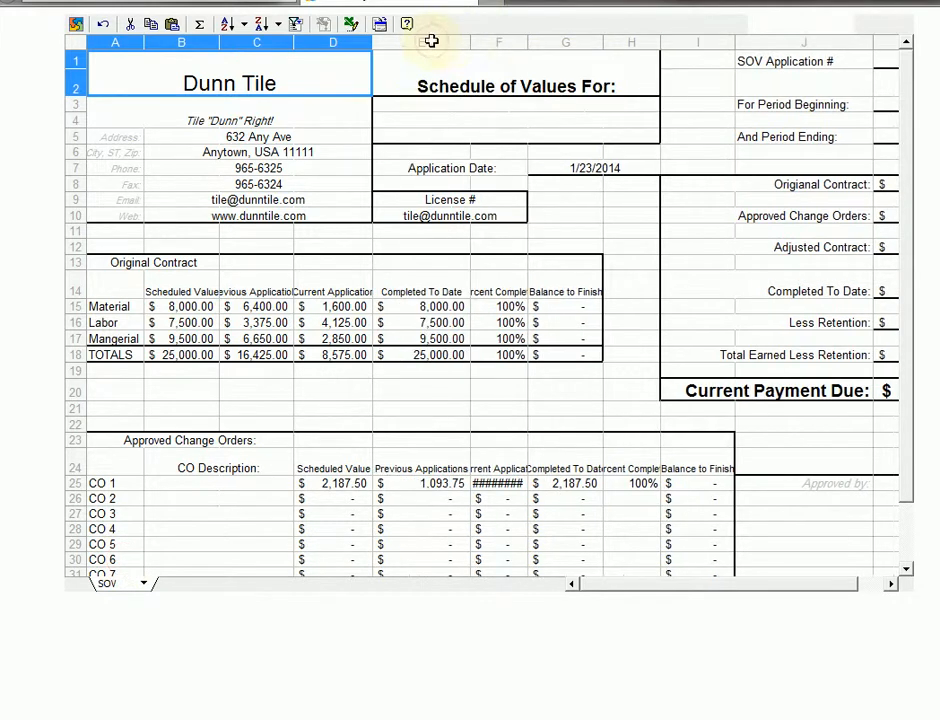
double_click(528, 43)
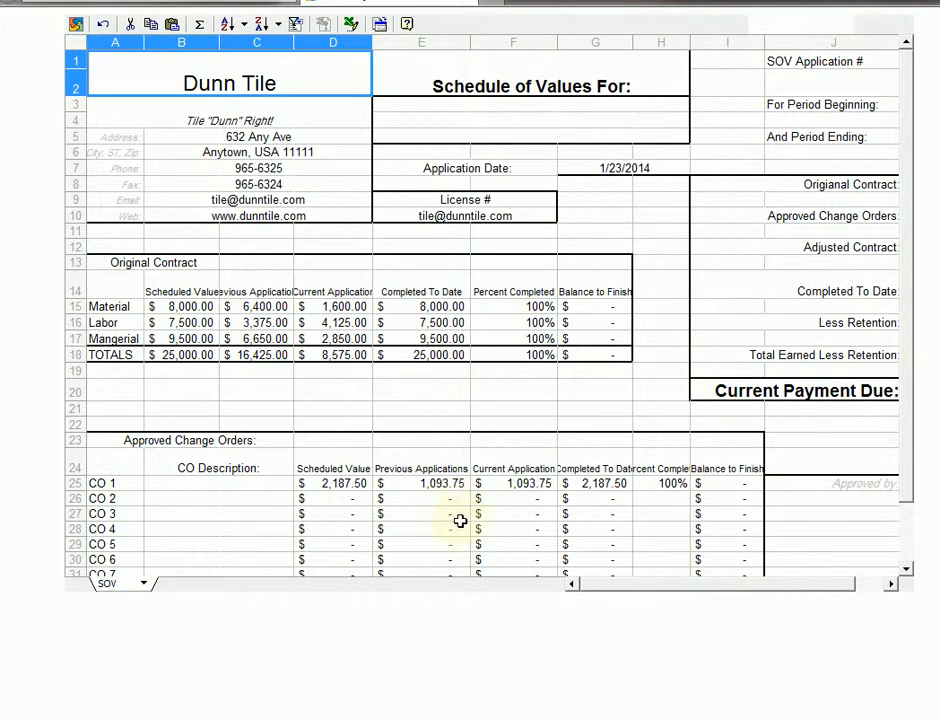
- Export the form to Excel, allowing excel.exe to open, and maximize the exported workbook
left_click(352, 27)
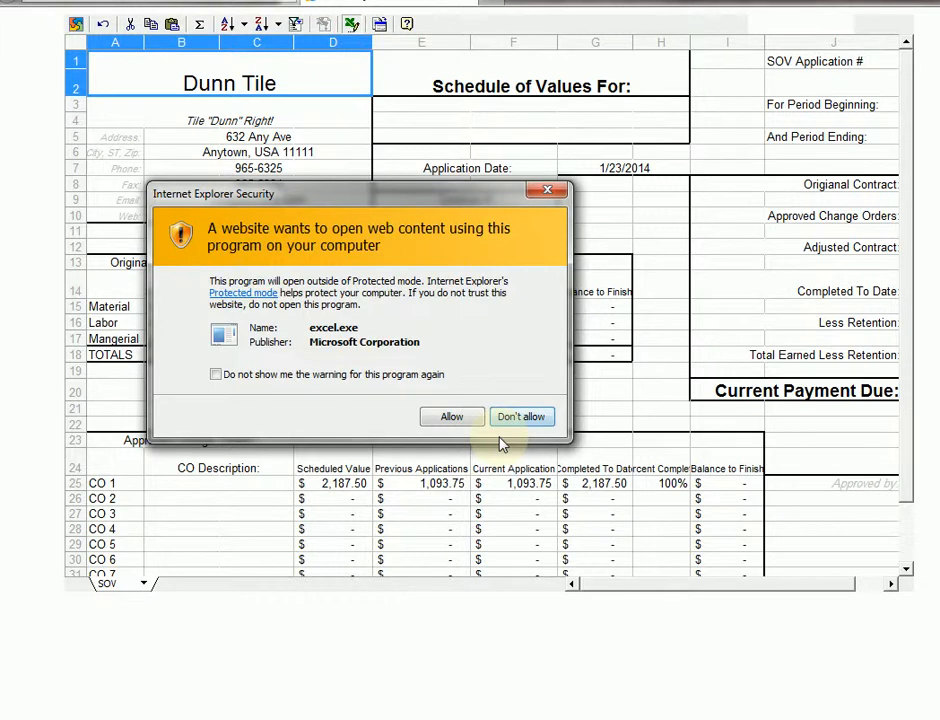
left_click(468, 418)
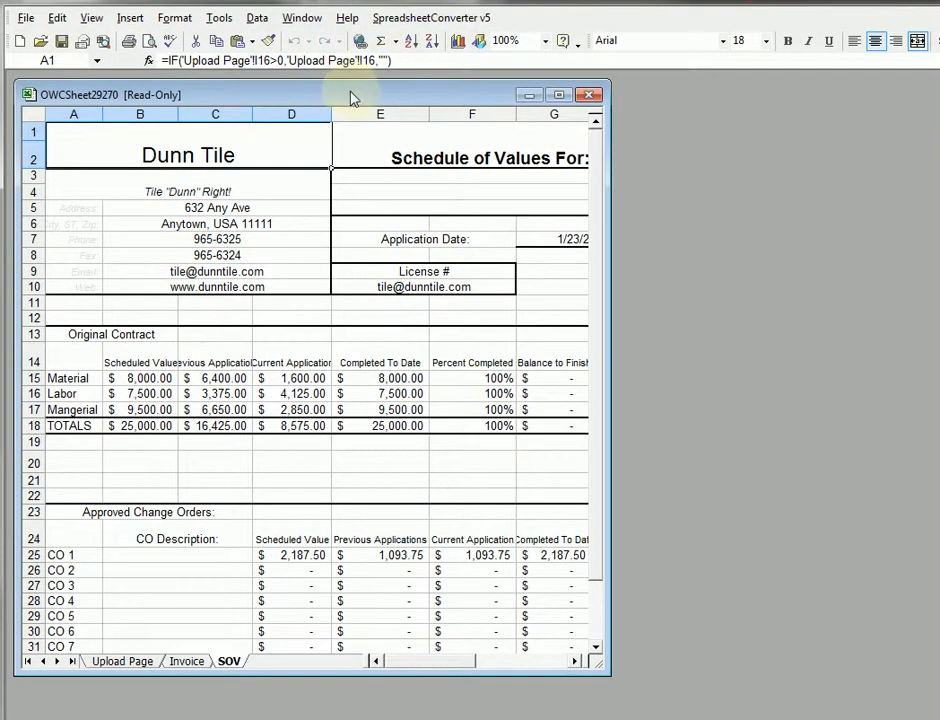
left_click(559, 95)
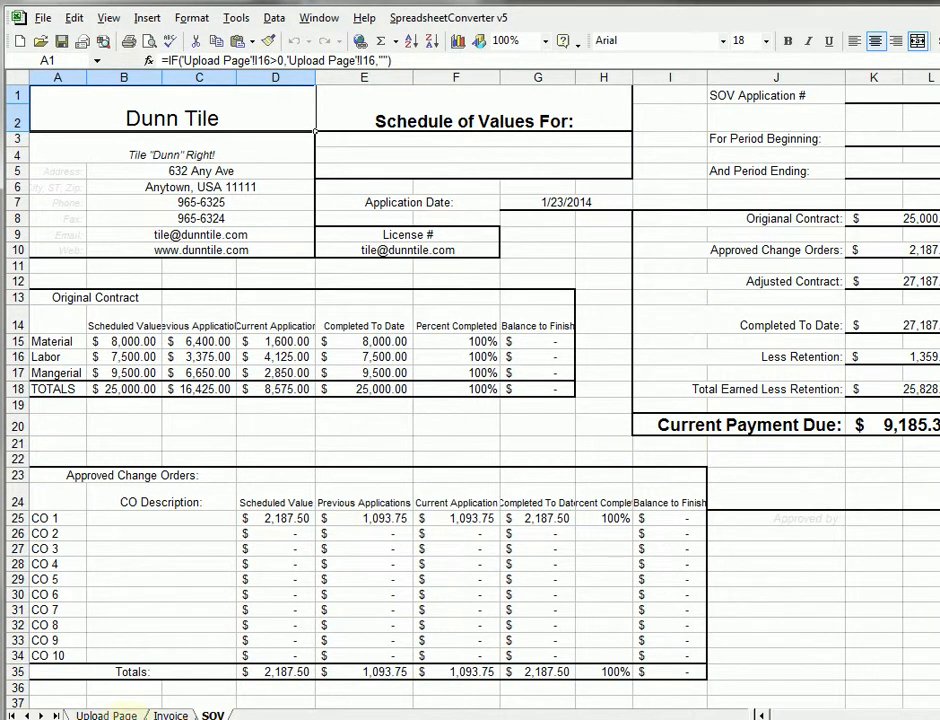
- Check the exported workbook's Invoice sheet and return to the Greecey Food schedule of values
left_click(170, 715)
scroll(405, 380, "up", 2)
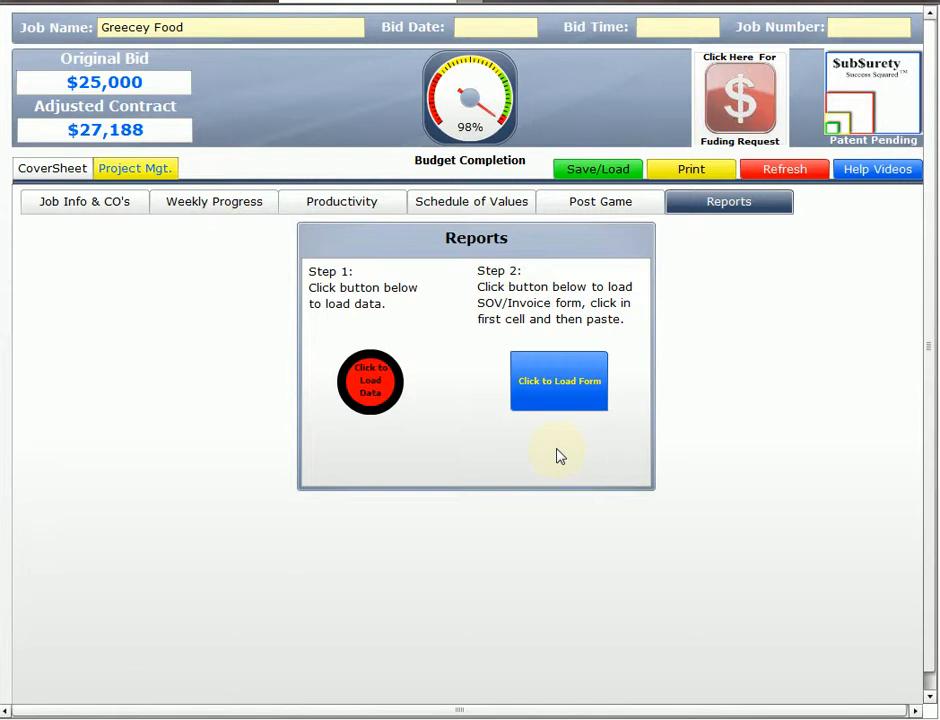
left_click(444, 205)
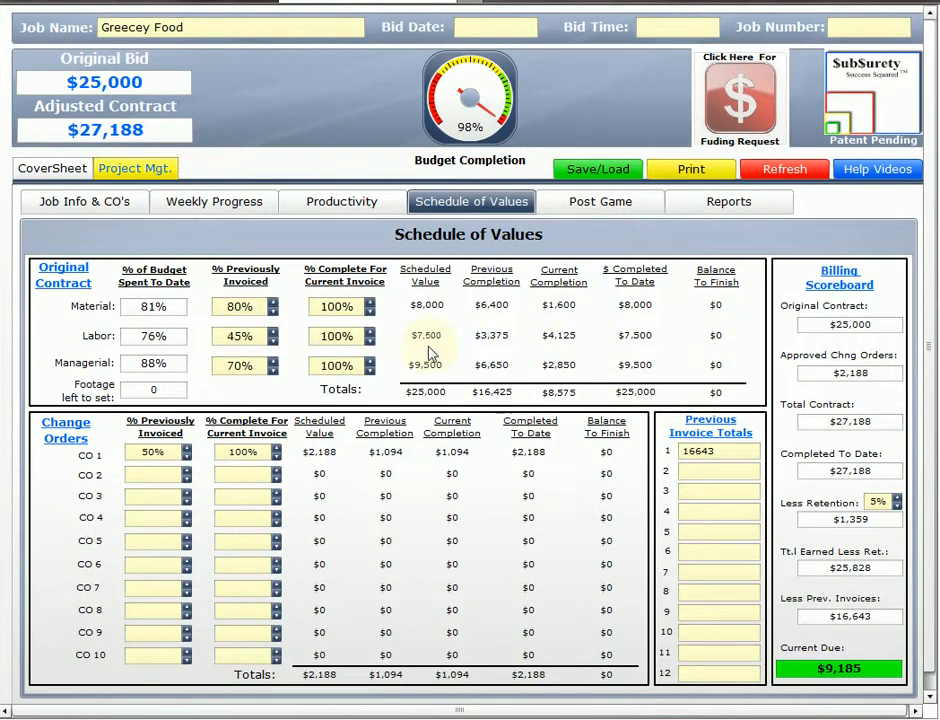